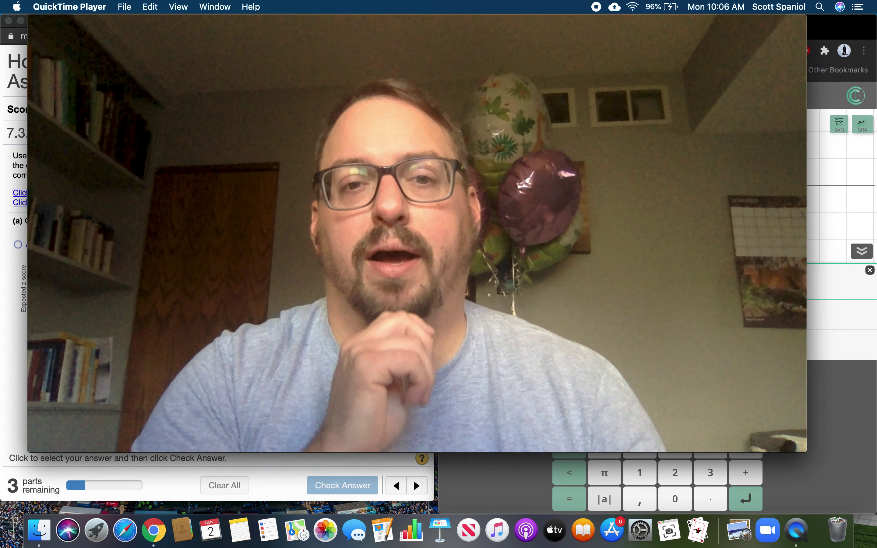
Close the Movie Recording window and open the data table for homework question 7.3.3
mouse_move(219, 23)
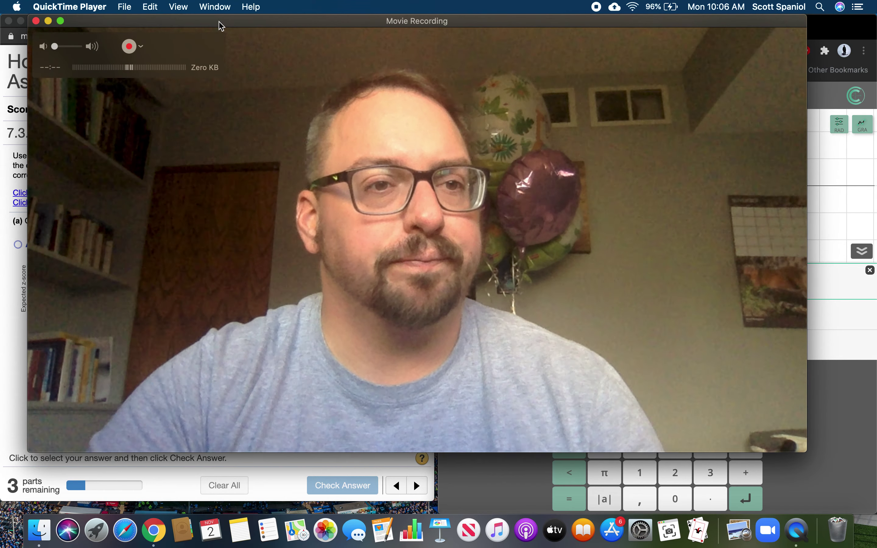
click(49, 21)
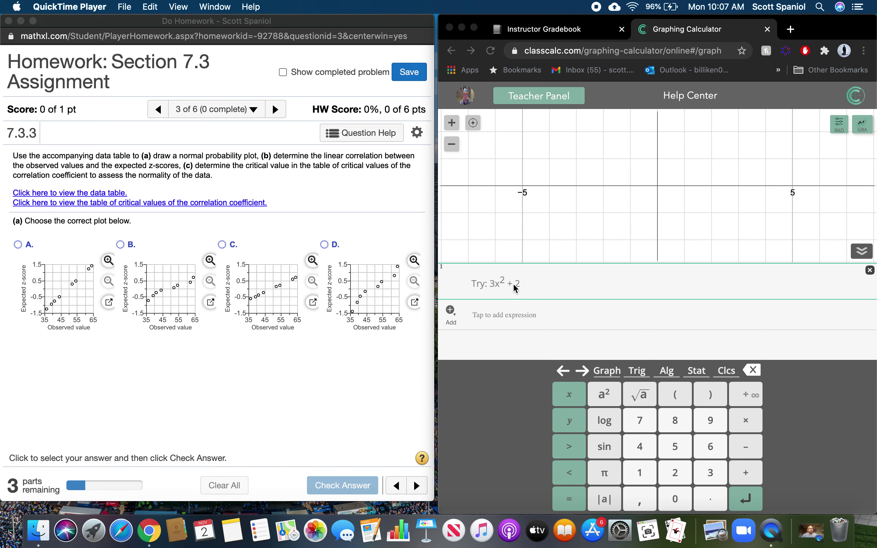
click(48, 198)
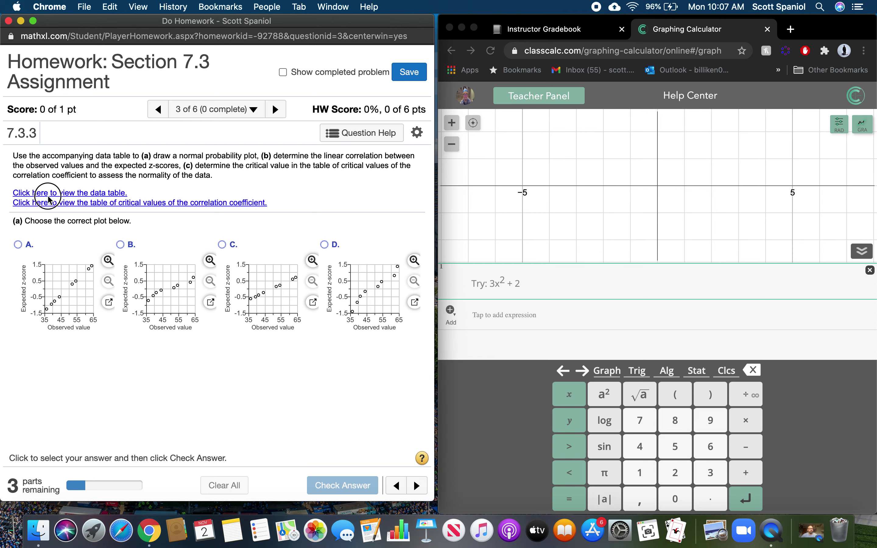
click(51, 193)
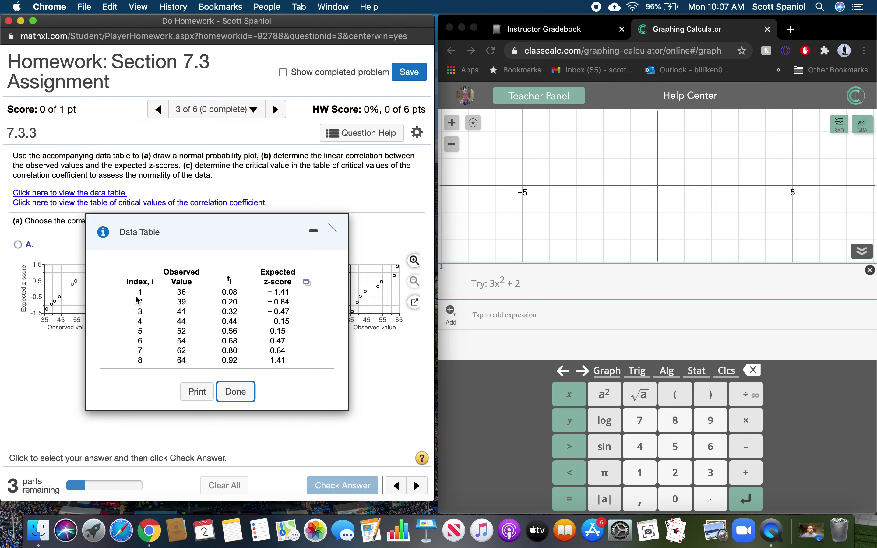
Open the data table's copyable text version with the Tab delimiter and copy all of its text
click(307, 283)
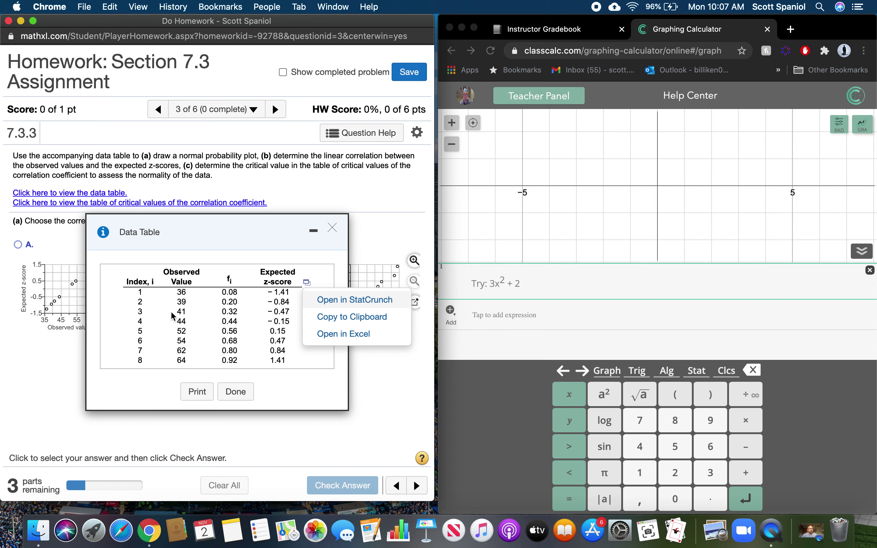
click(264, 344)
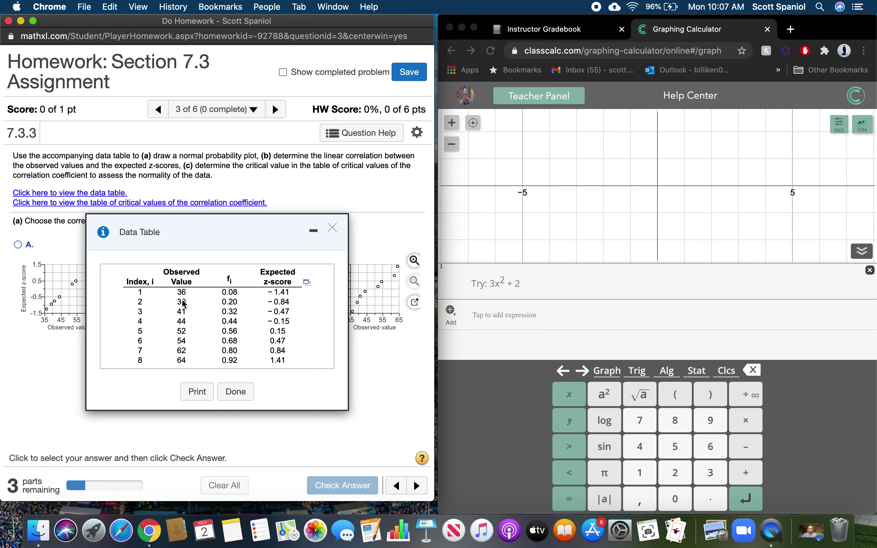
click(307, 283)
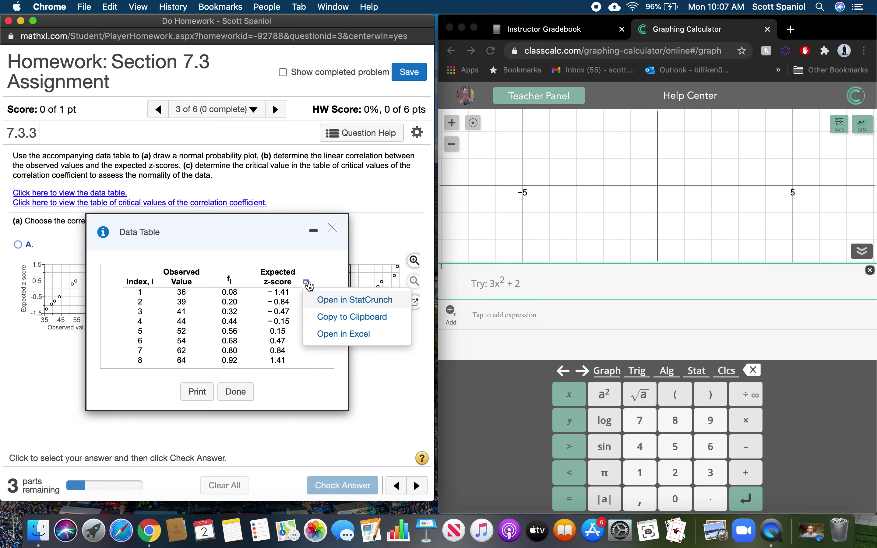
click(322, 316)
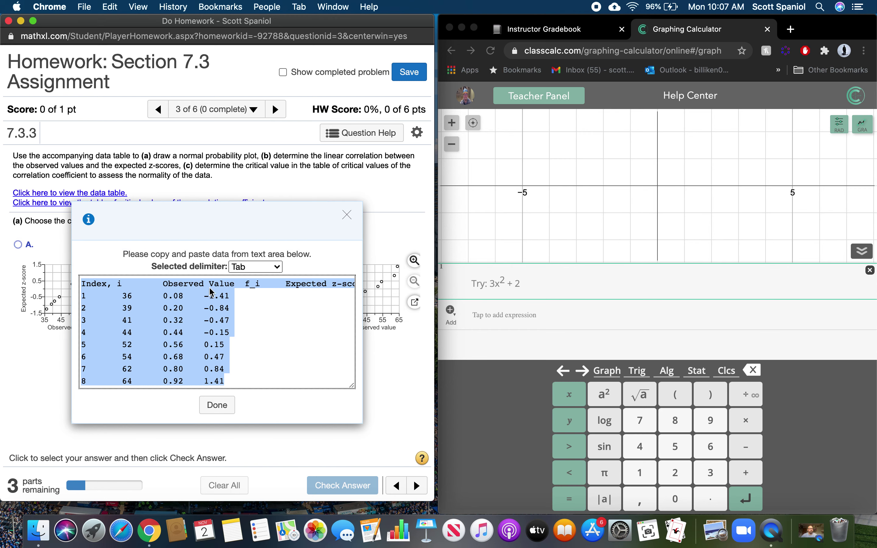
click(255, 267)
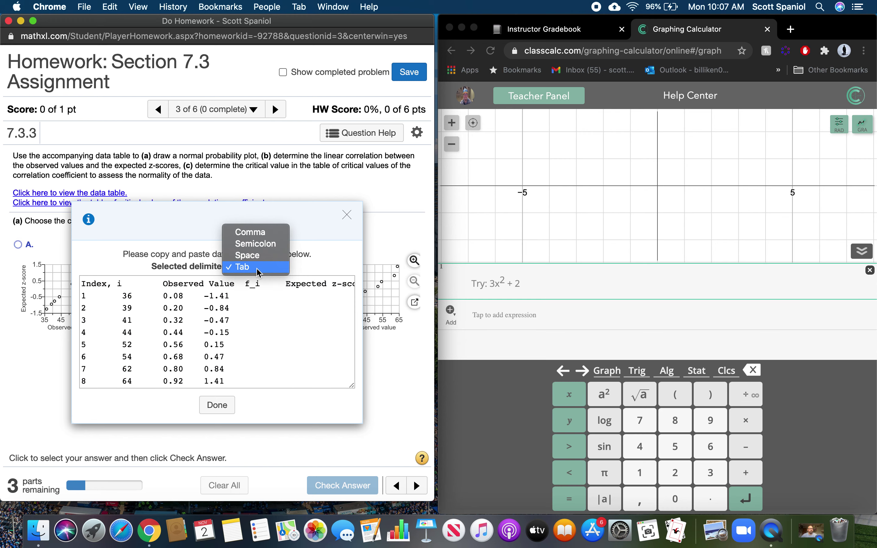
click(305, 271)
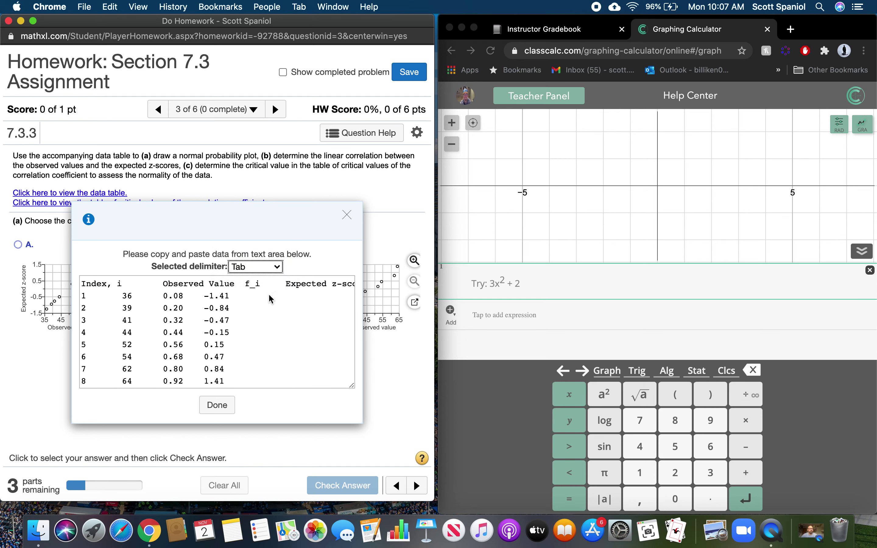
click(262, 299)
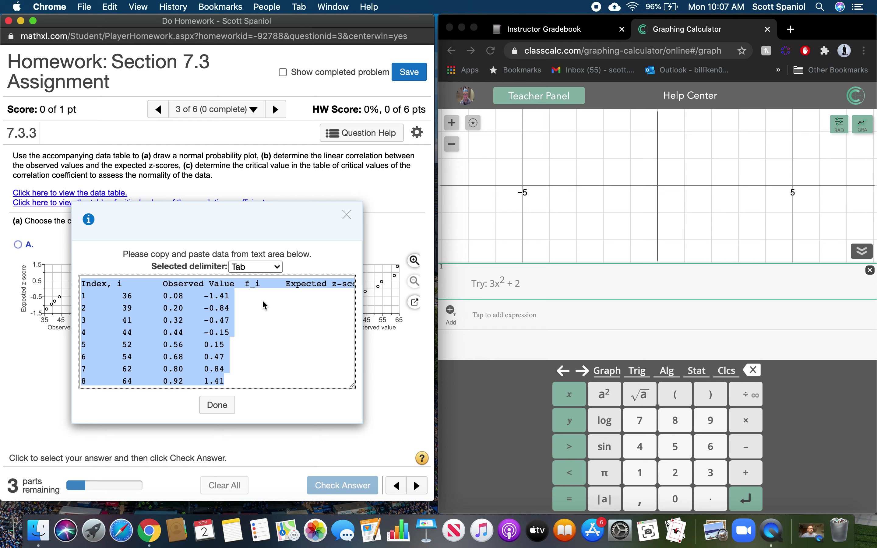
Create a blank Google Sheets spreadsheet in a new browser tab and paste the copied data table starting at A1
click(790, 29)
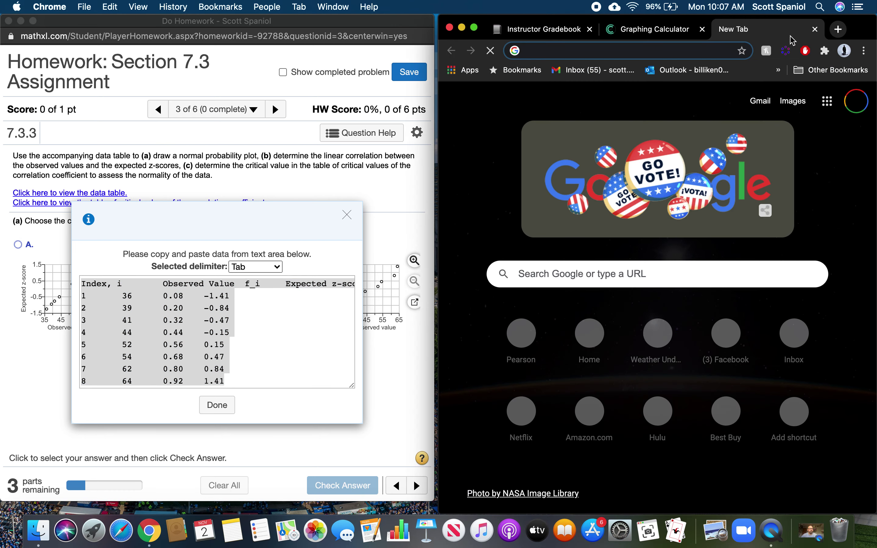
text(sheets.google.c)
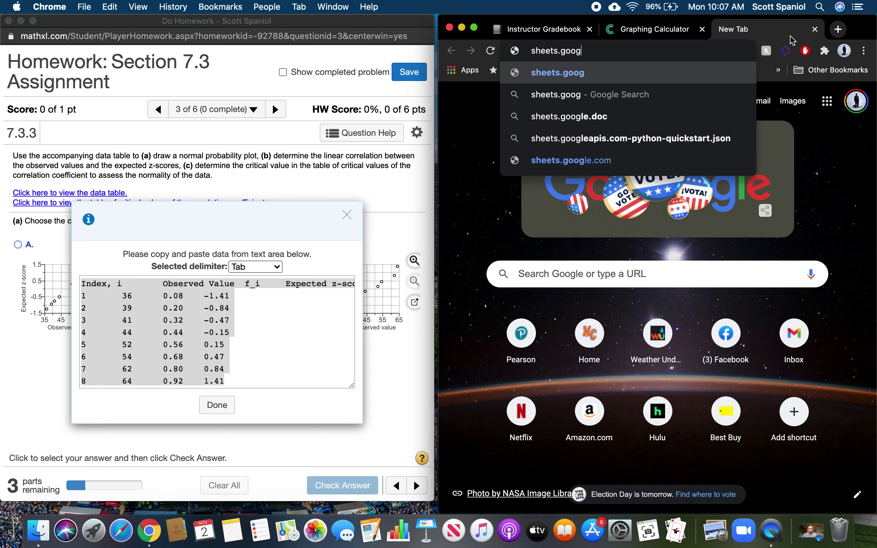
text(om)
key(Return)
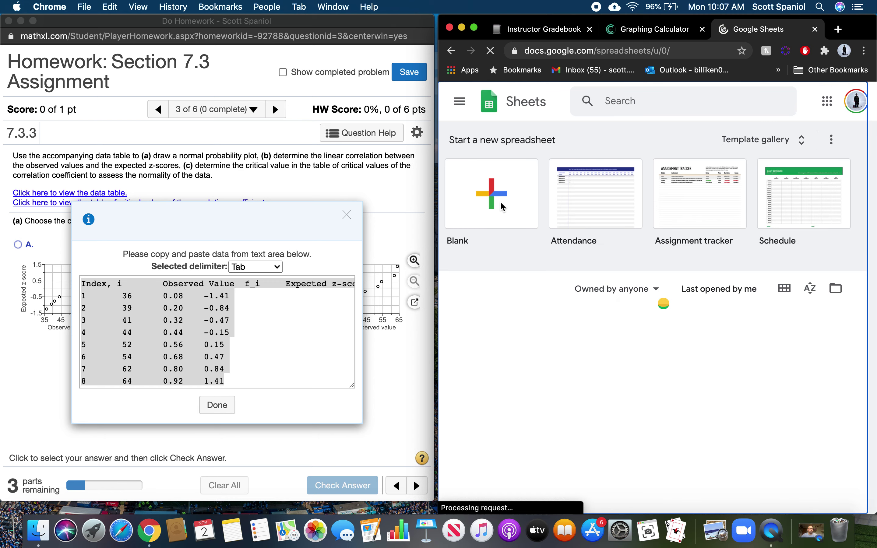
click(502, 205)
click(488, 187)
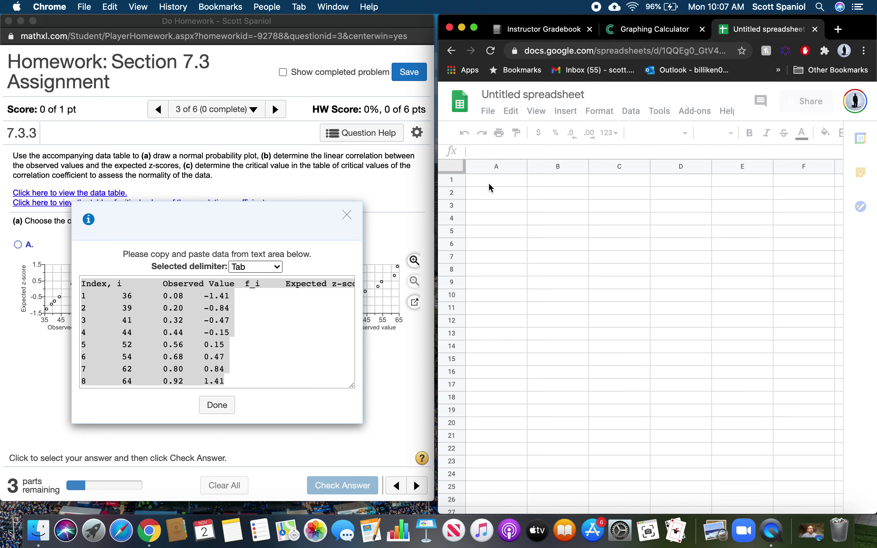
key(super+v)
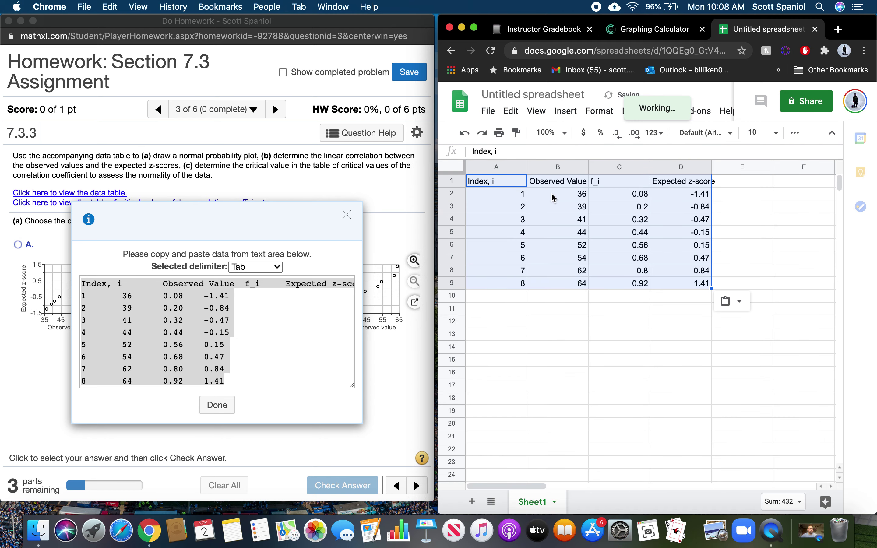
Copy the observed values in B2:B9 and paste them as a table into the ClassCalc graphing calculator's first expression
click(552, 194)
drag(553, 194, 547, 286)
key(super+c)
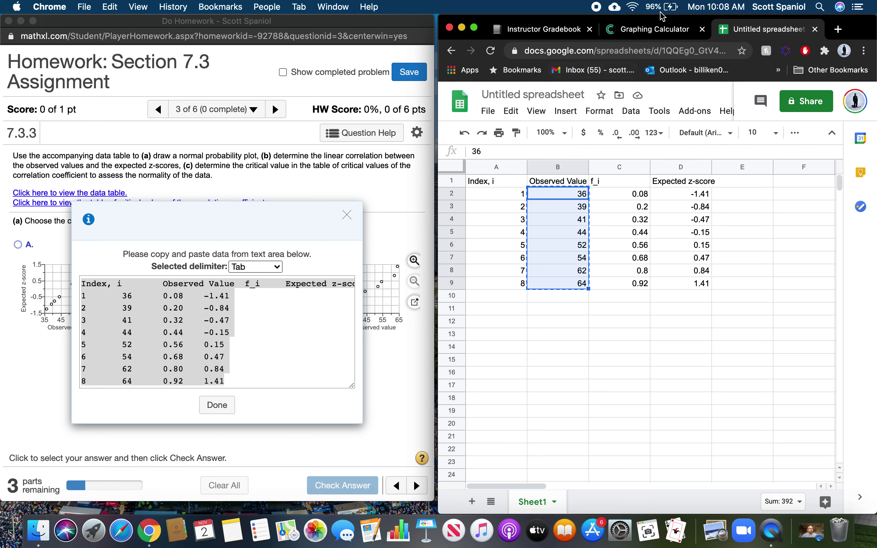
click(650, 32)
click(492, 285)
key(super+v)
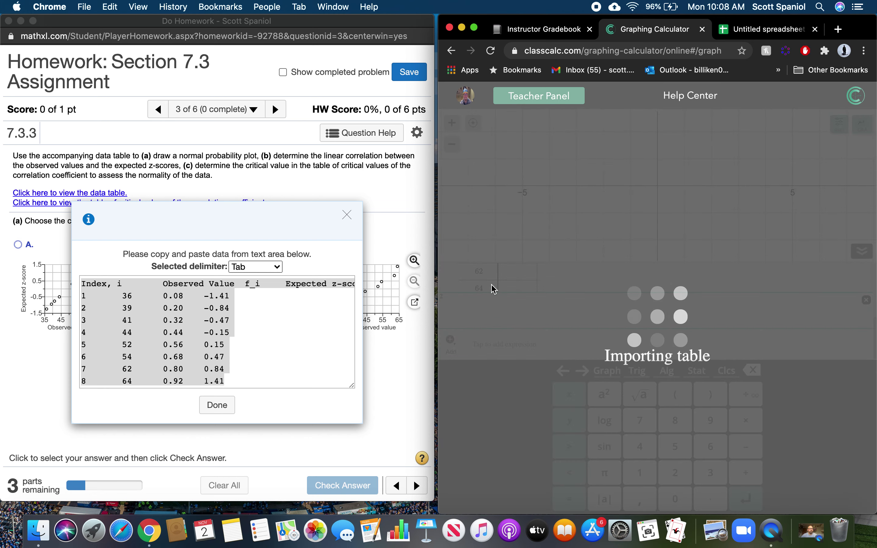
Add the expression NormalProbPlot([x1]) below the imported table and fit the graph to the plotted points
click(556, 317)
text(normal)
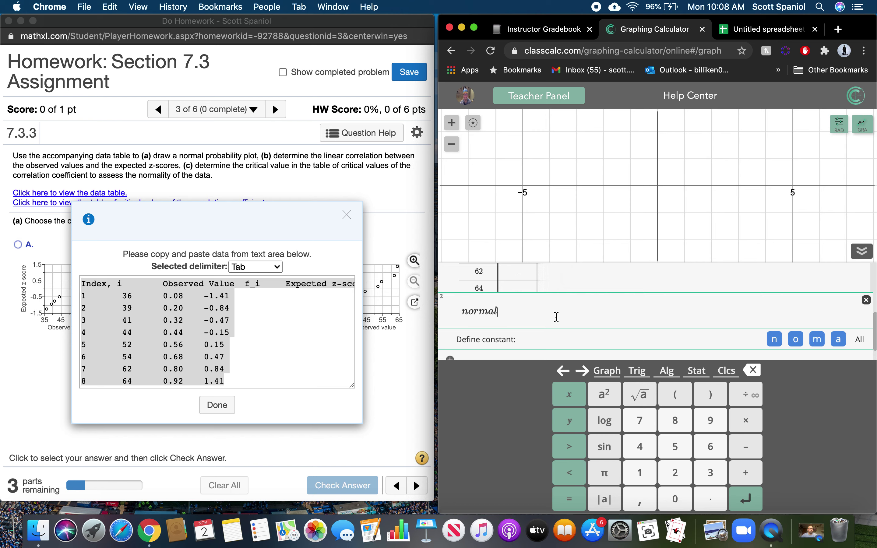
text(probplot)
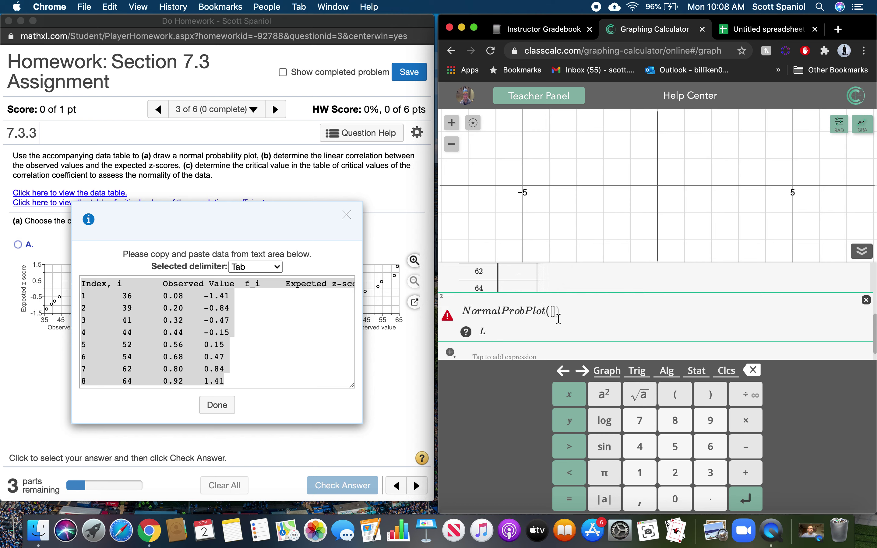
click(645, 375)
click(705, 373)
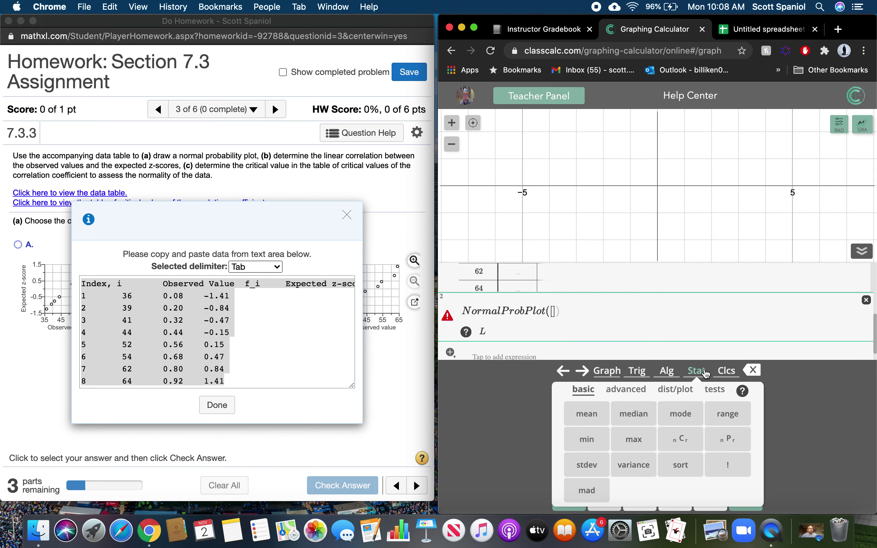
click(676, 390)
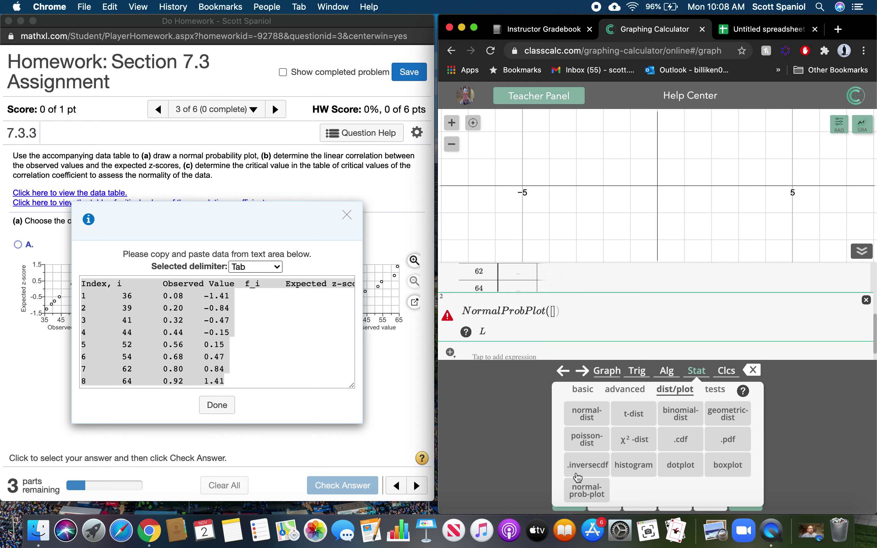
click(553, 311)
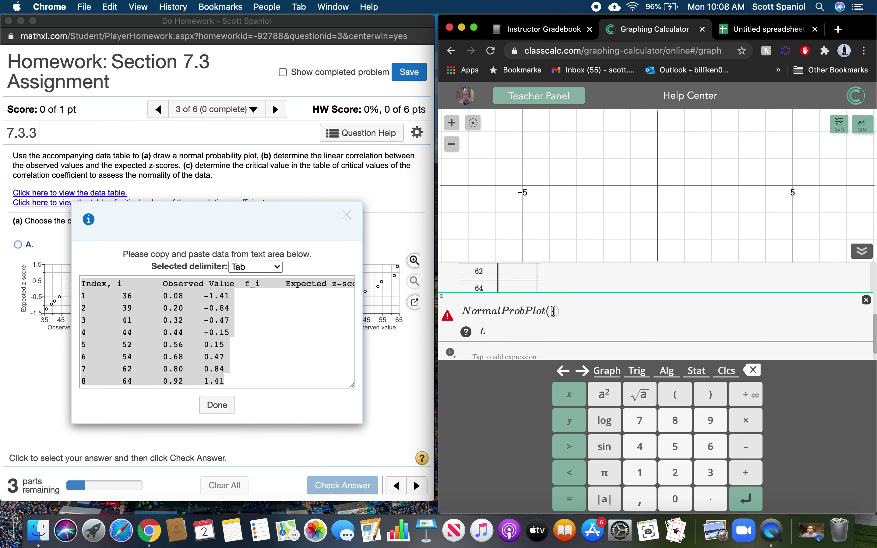
text(x1)
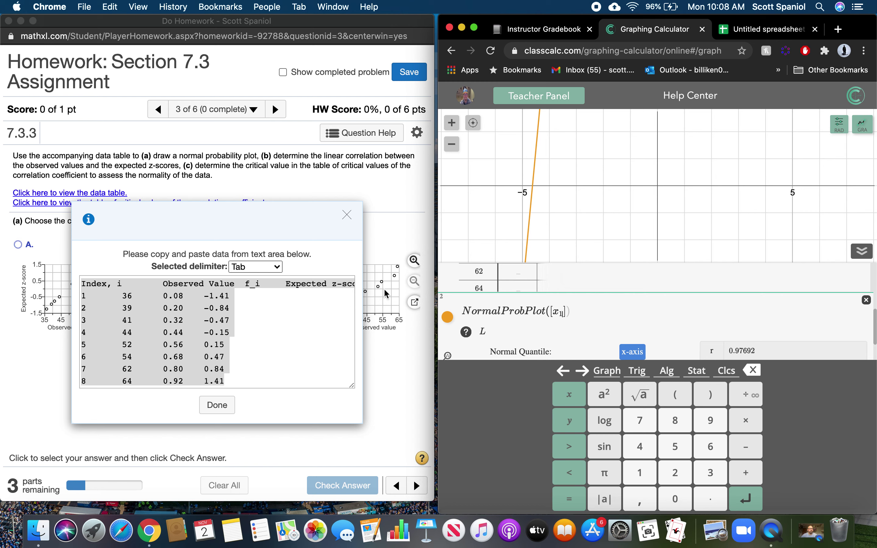
click(448, 357)
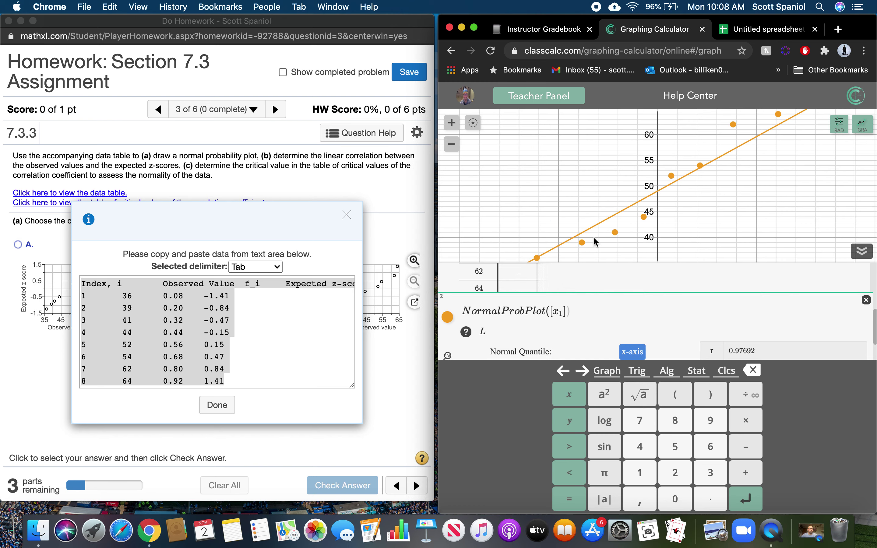
Close the copyable text dialog and the Data Table window in the homework question
click(348, 219)
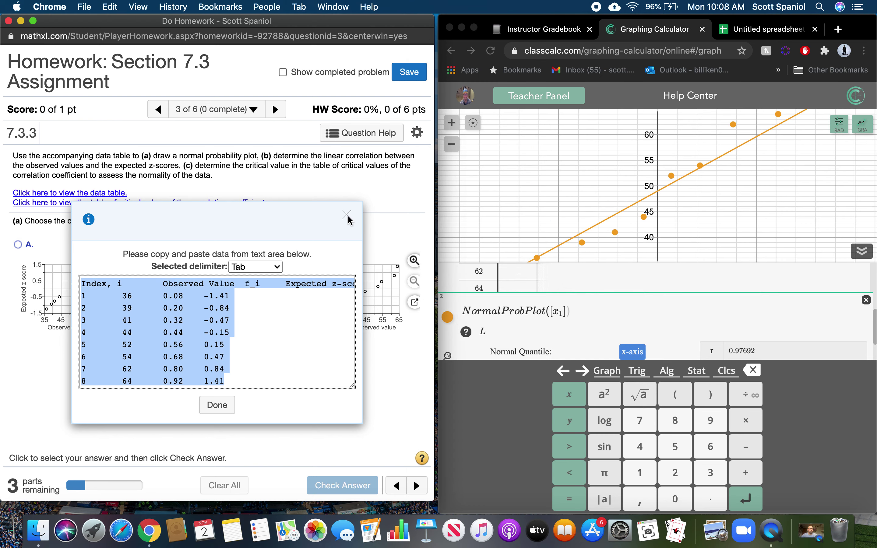
click(347, 216)
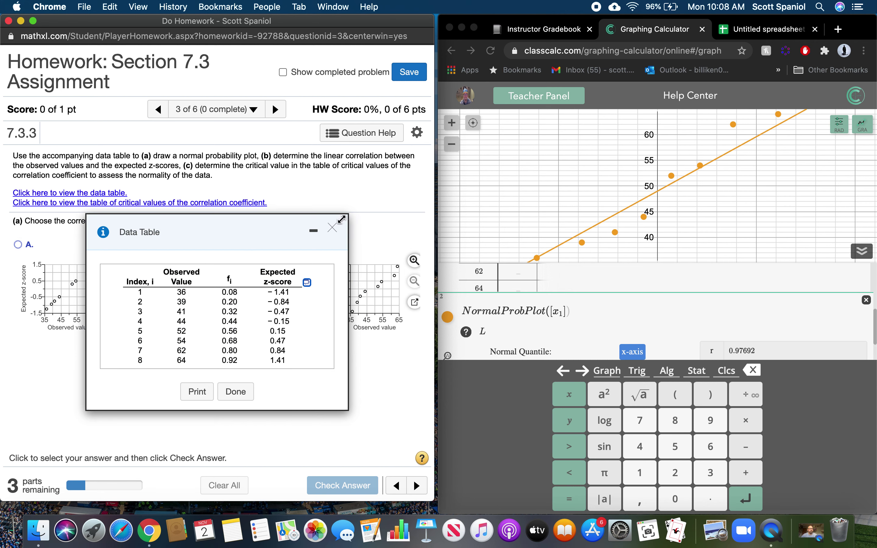
click(339, 227)
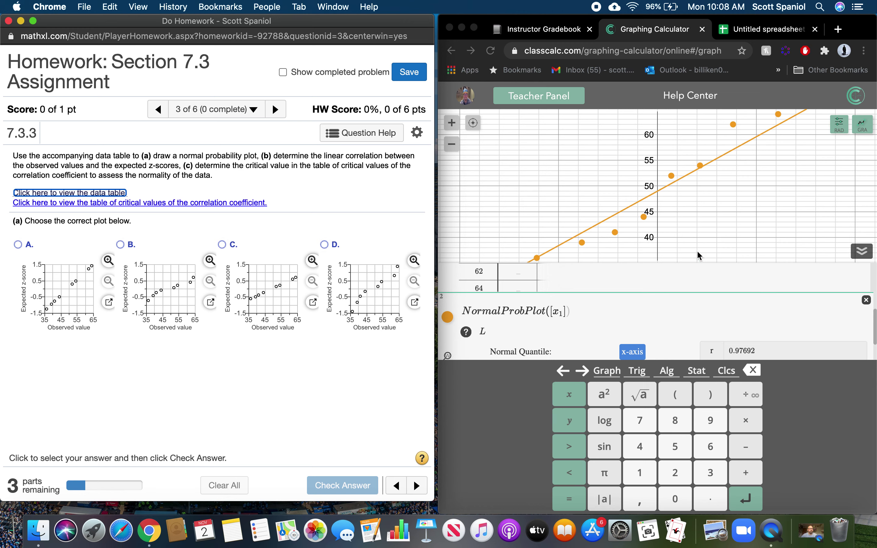
Inspect the normal probability plot in the enlarged graph and switch its Normal Quantile setting to the y-axis
click(863, 254)
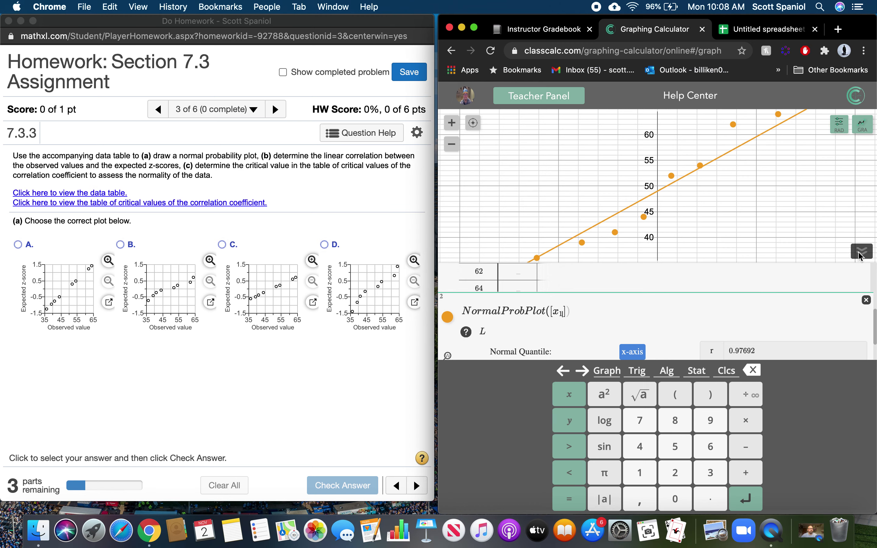
click(861, 254)
drag(492, 243, 681, 221)
drag(710, 296, 720, 268)
drag(709, 327, 700, 359)
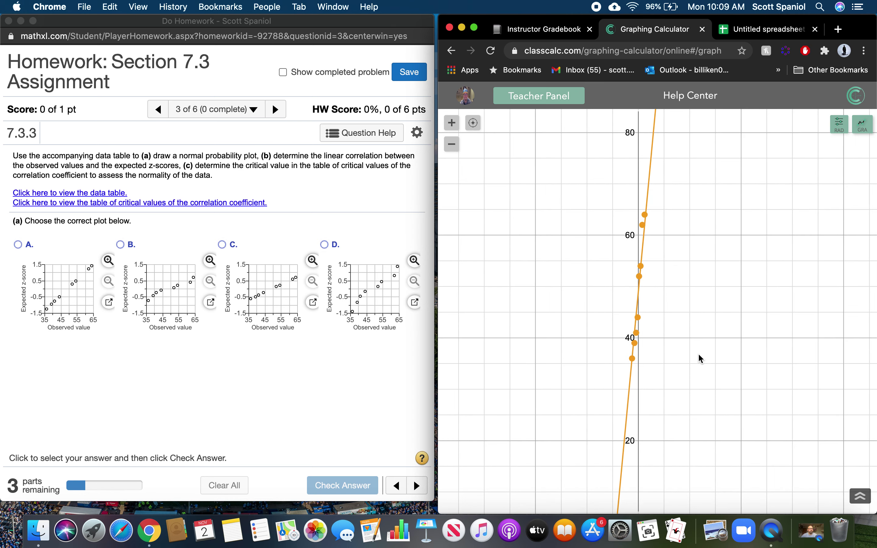
click(859, 497)
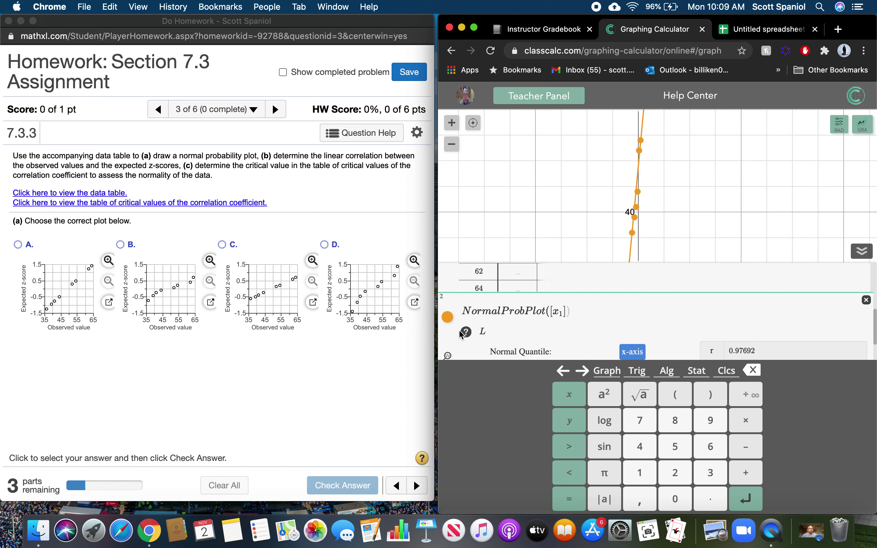
mouse_move(466, 337)
click(639, 350)
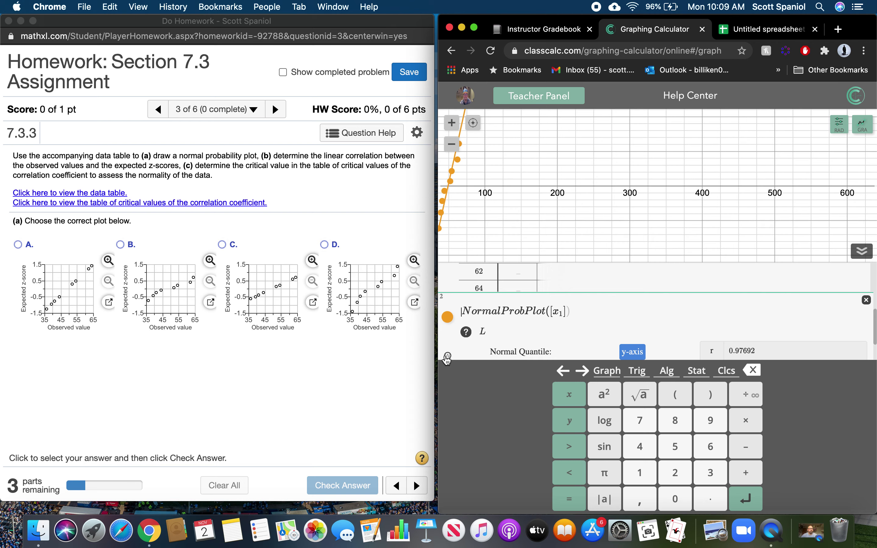
Expand the graph over the expression list and limit its x-axis to the range 35 to 65
click(862, 249)
click(677, 283)
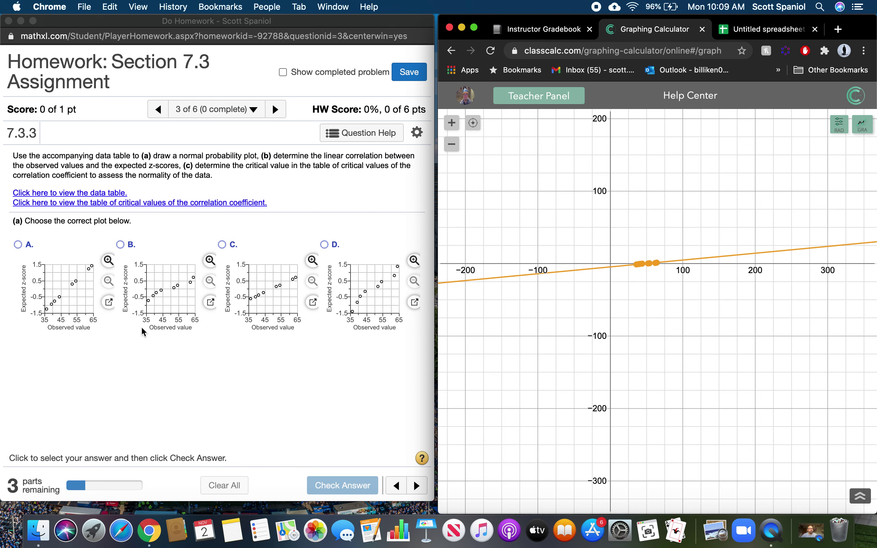
click(855, 127)
click(839, 124)
click(779, 183)
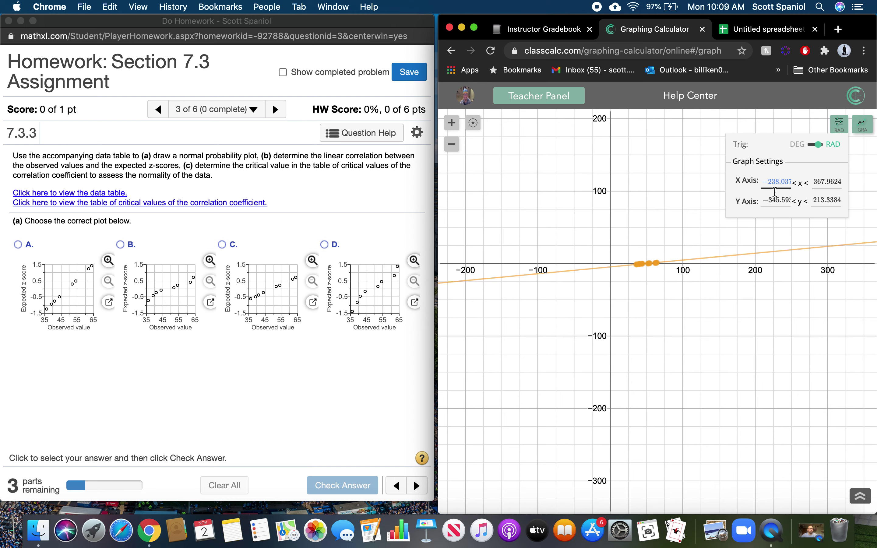
text(35)
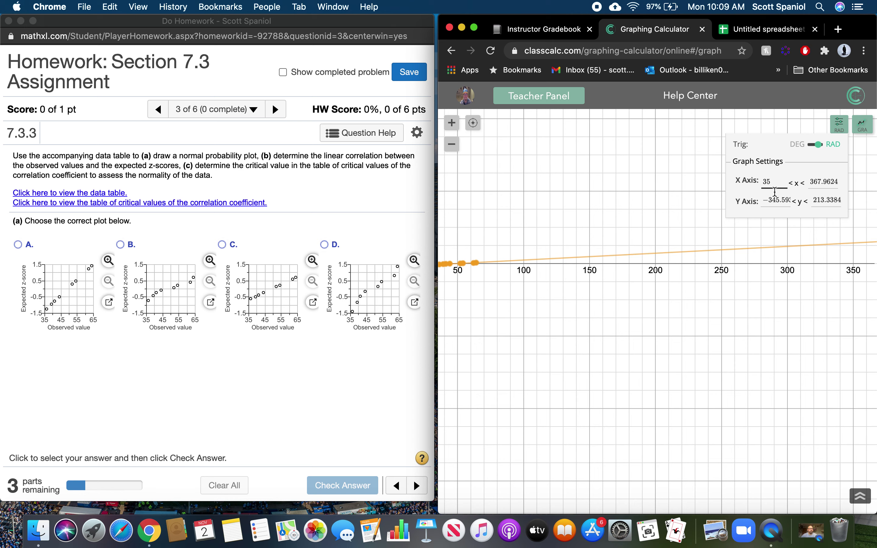
click(837, 179)
text(65)
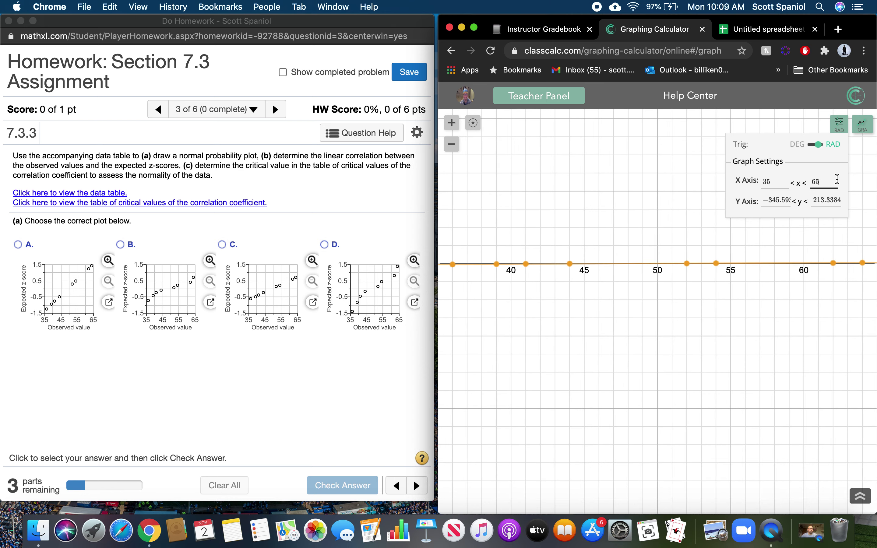
Limit the graph's y-axis to the range -1.5 to 1.5 and close the graph settings
click(786, 202)
text(-1.5)
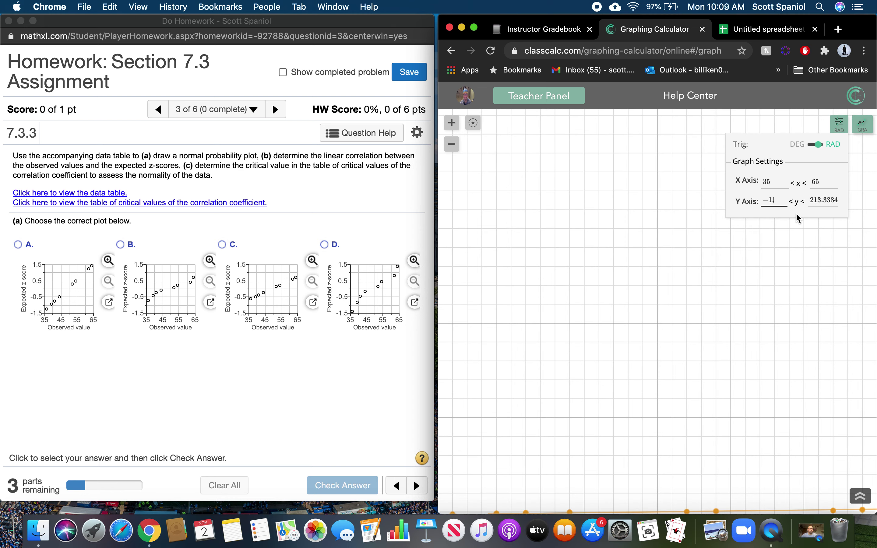
click(832, 199)
text(1.5)
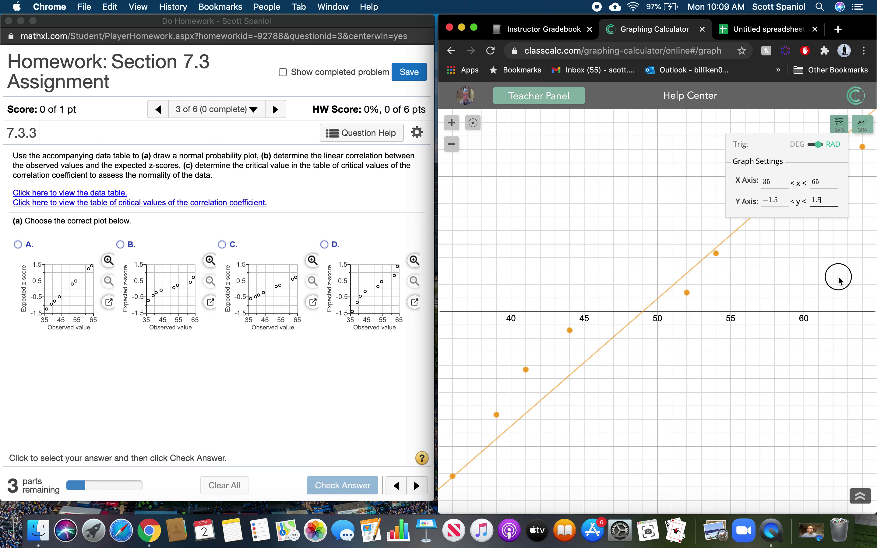
click(773, 236)
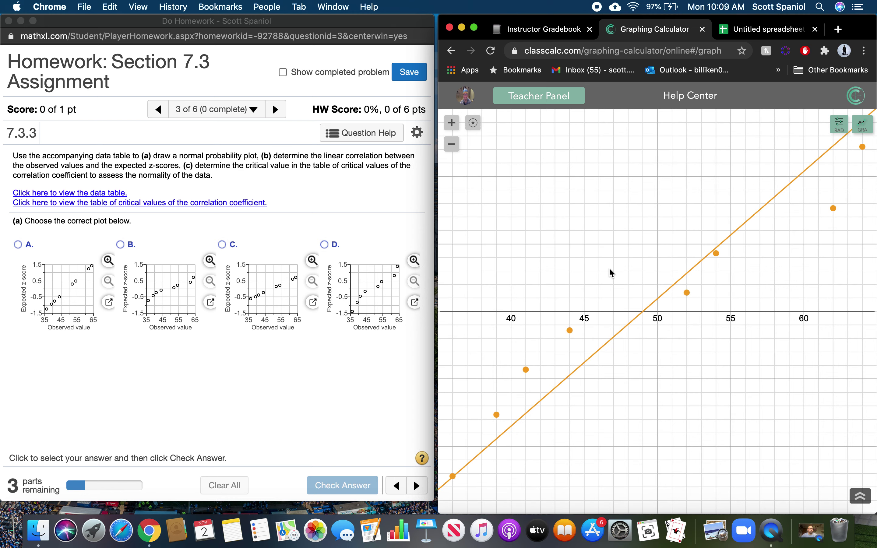
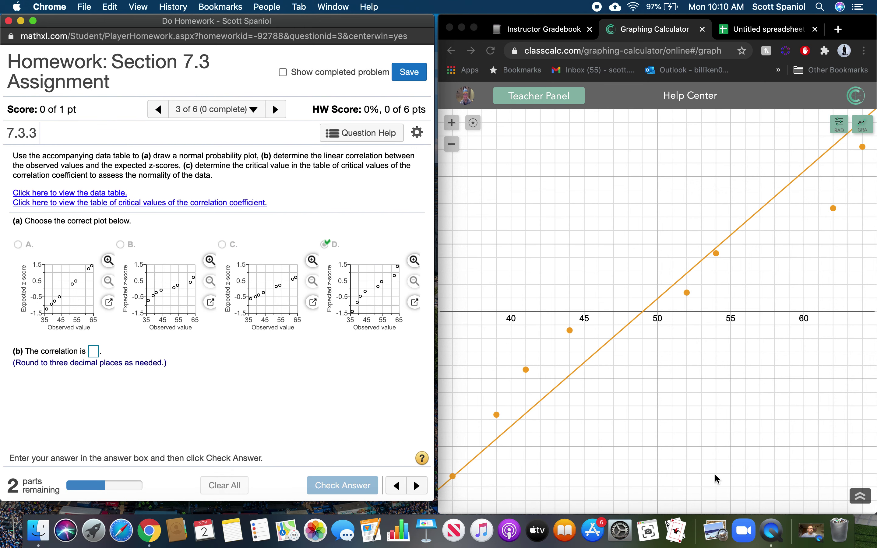
Bring back the expression list to read r, answer part (b) with a correlation of 0.977, and have it checked
click(859, 497)
click(859, 496)
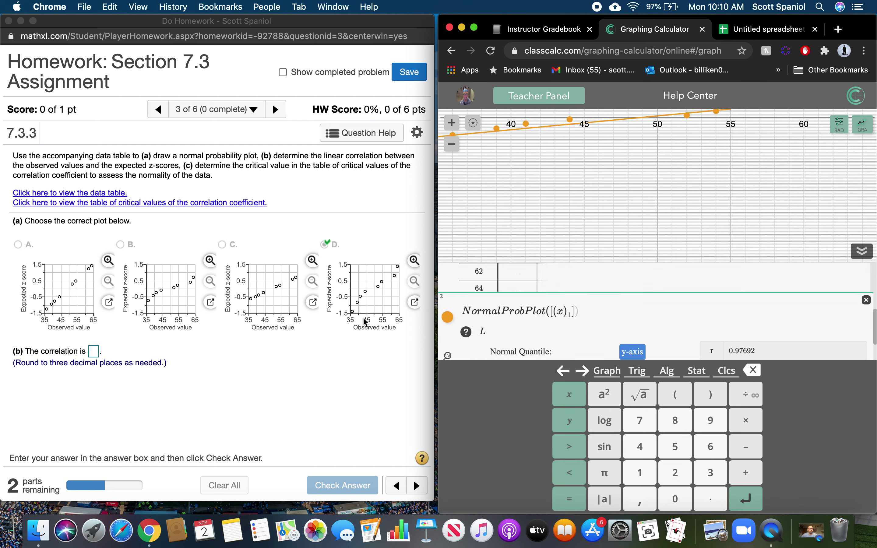
click(93, 352)
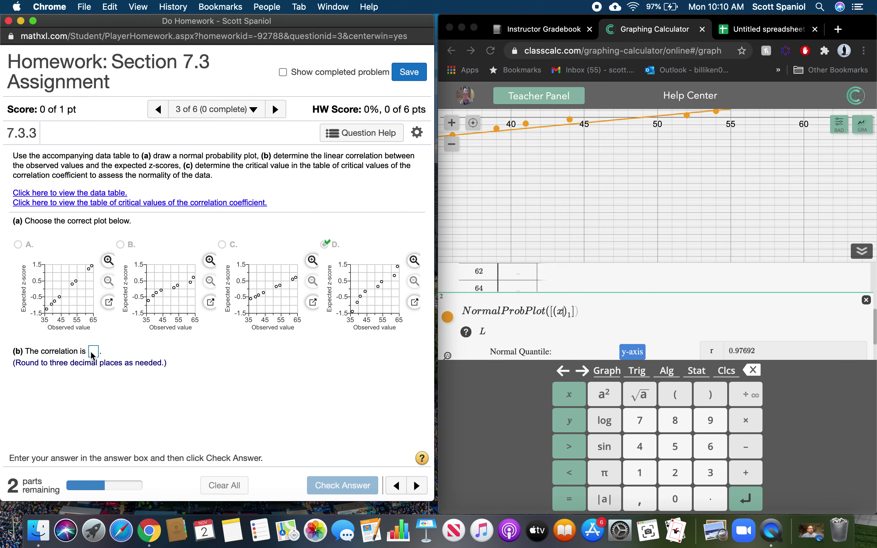
click(93, 353)
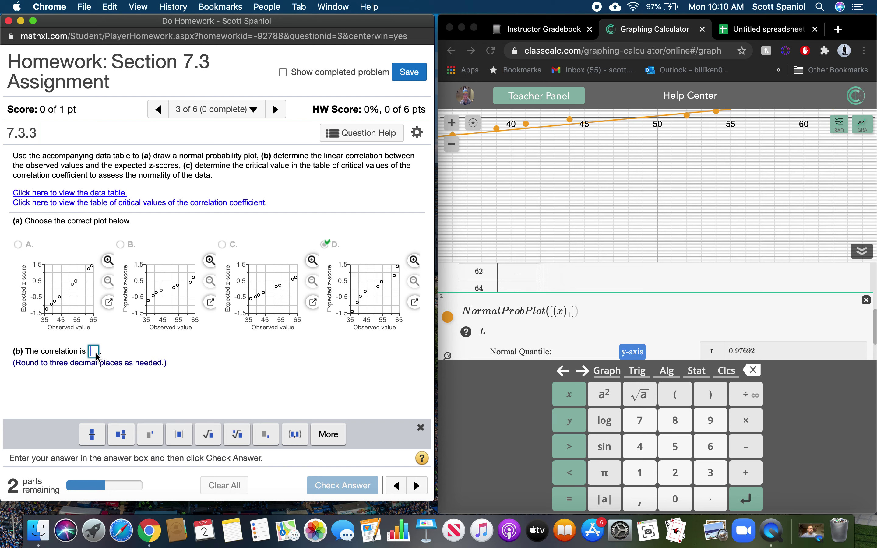
text(0.977)
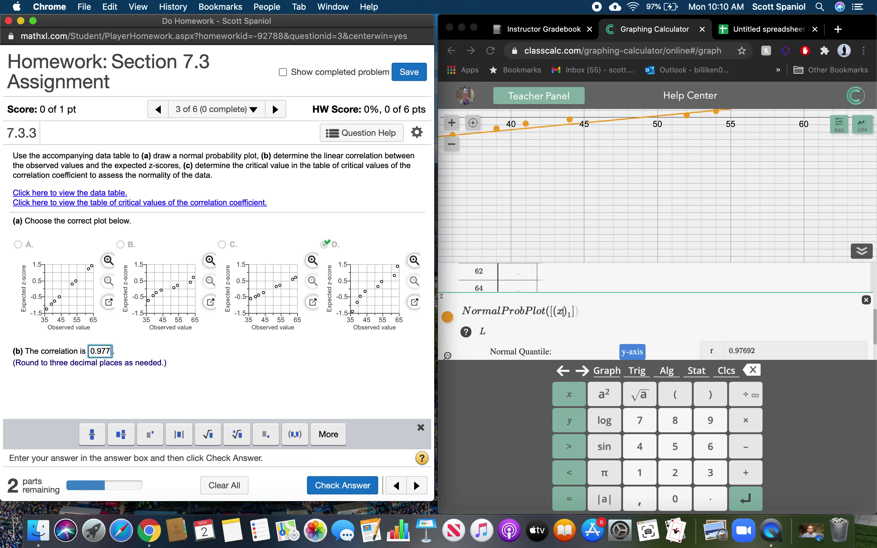
key(Return)
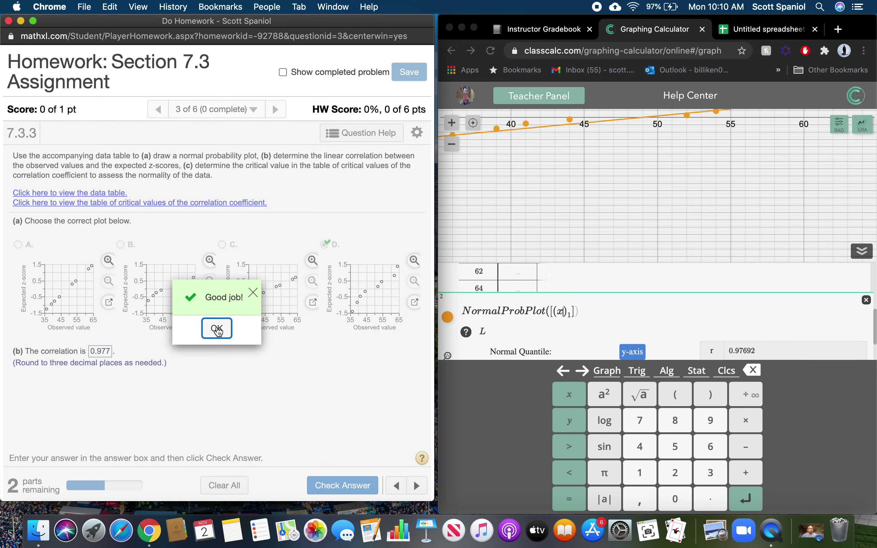
click(217, 329)
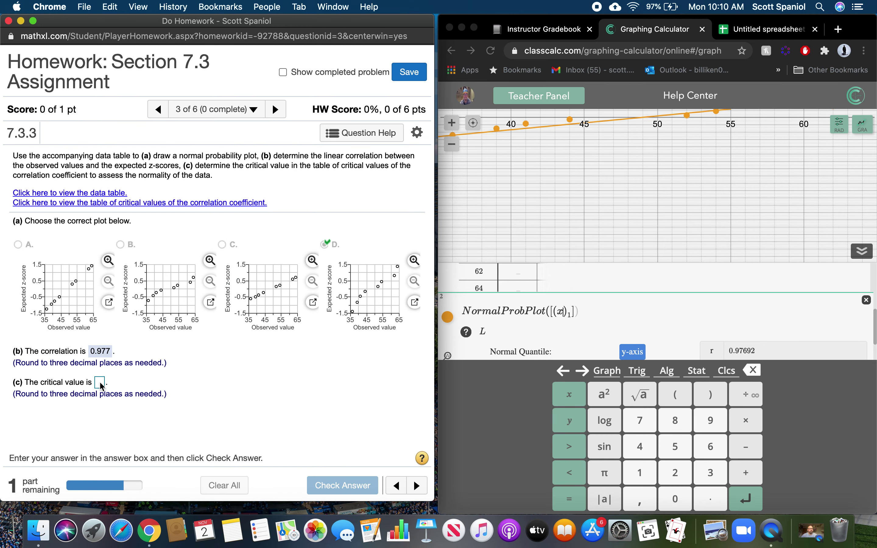
Look up the critical value for the data's sample size in the question's tables and submit 0.906 for part (c)
click(177, 209)
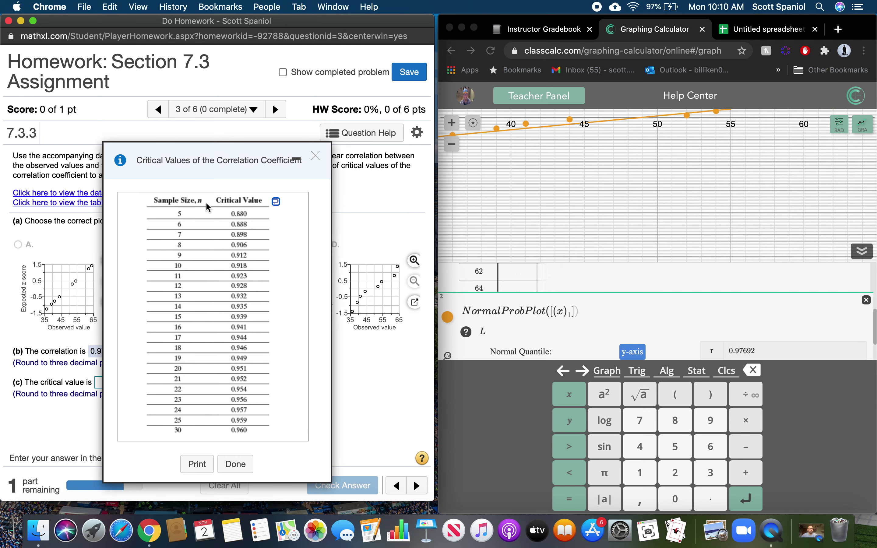
click(313, 158)
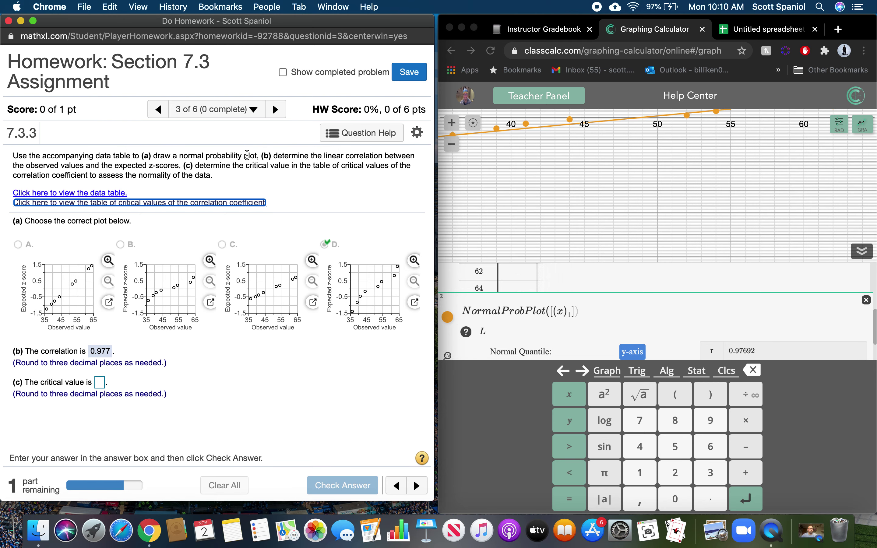
click(102, 194)
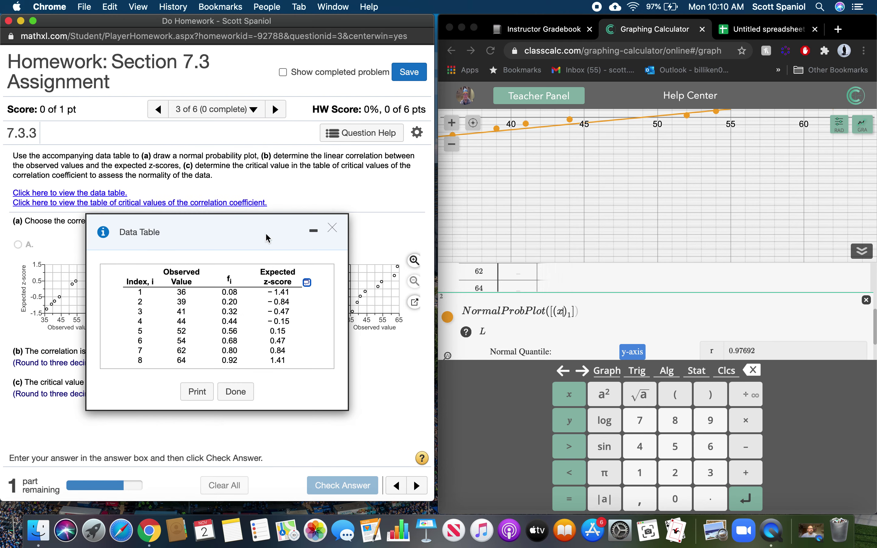
click(332, 228)
click(239, 202)
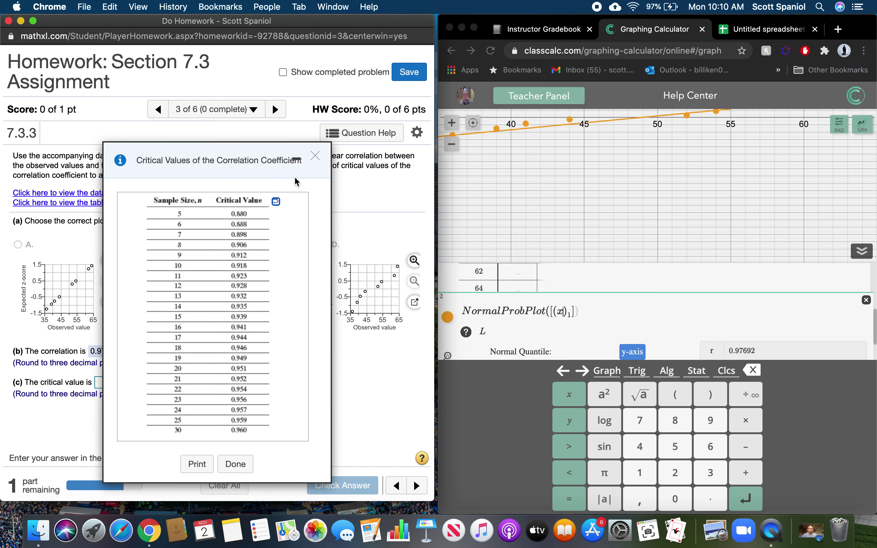
click(315, 156)
click(99, 384)
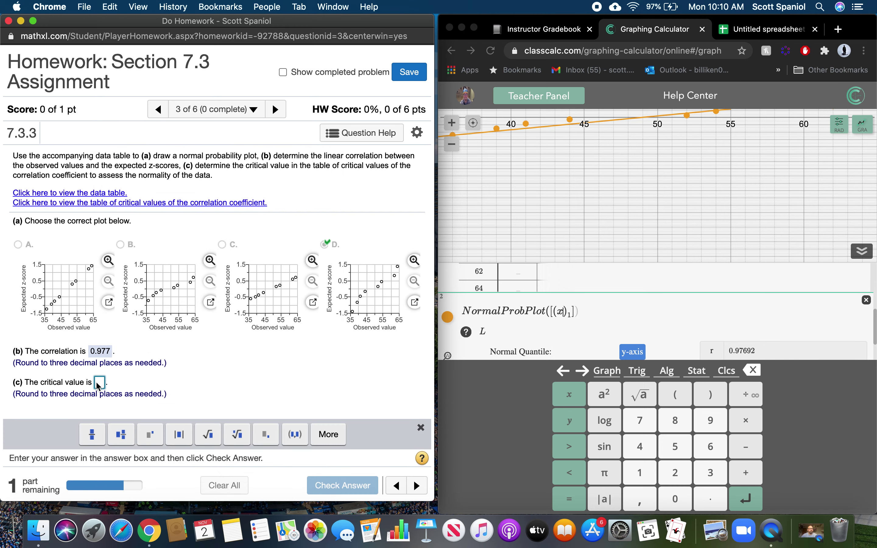
text(0.906)
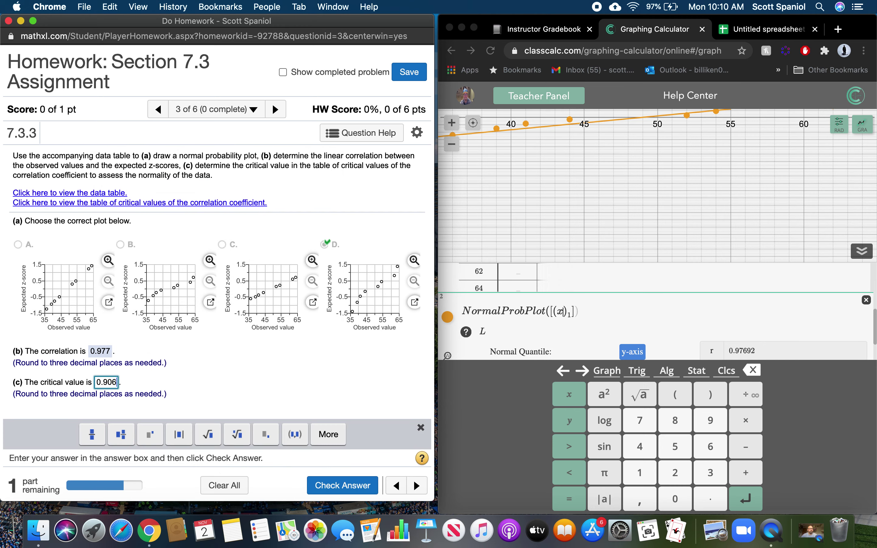
key(Return)
click(224, 331)
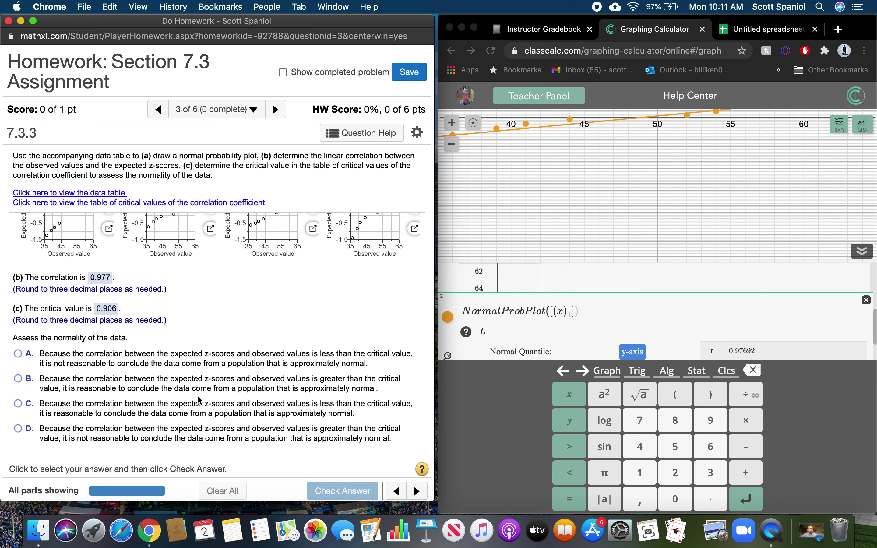
Answer the normality assessment with choice B, have it checked, and dismiss the feedback
click(20, 382)
click(335, 496)
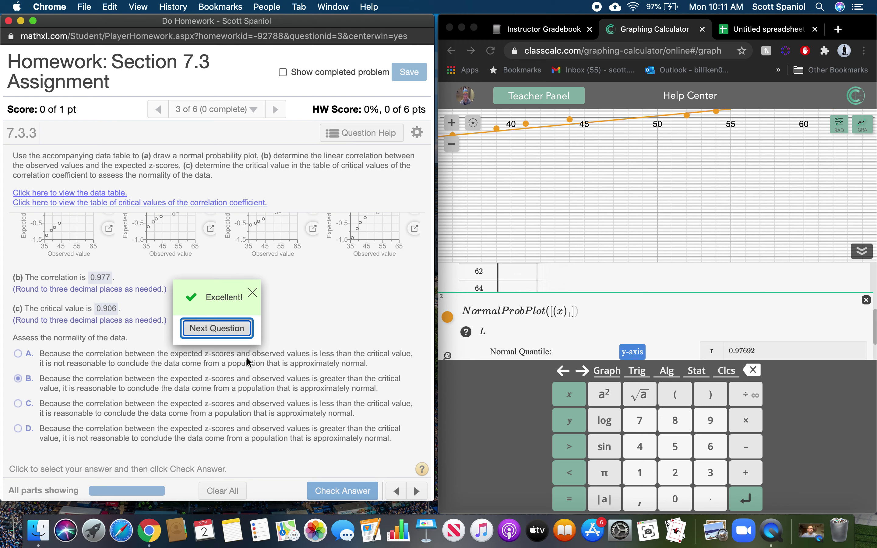
click(253, 293)
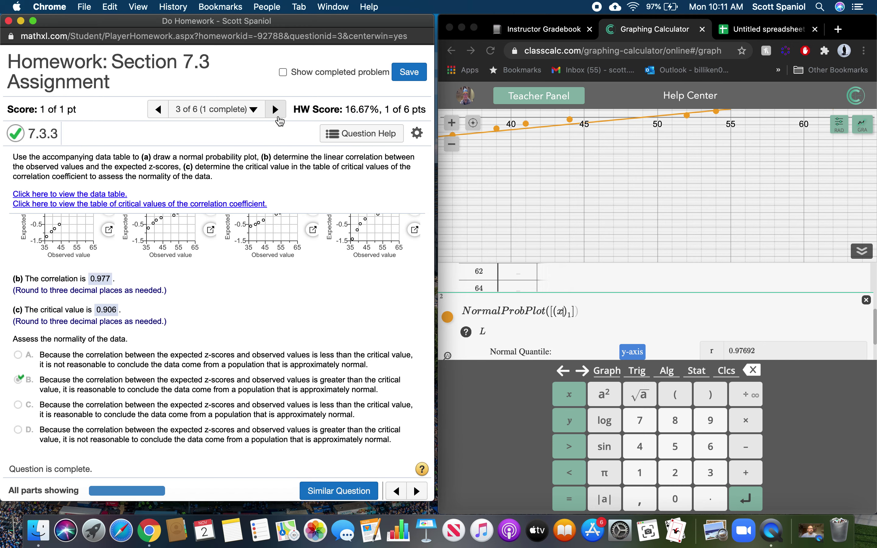
Go to question 7.3.11, the sixth of the assignment, and copy all values from its chocolate chip data table as text
click(276, 111)
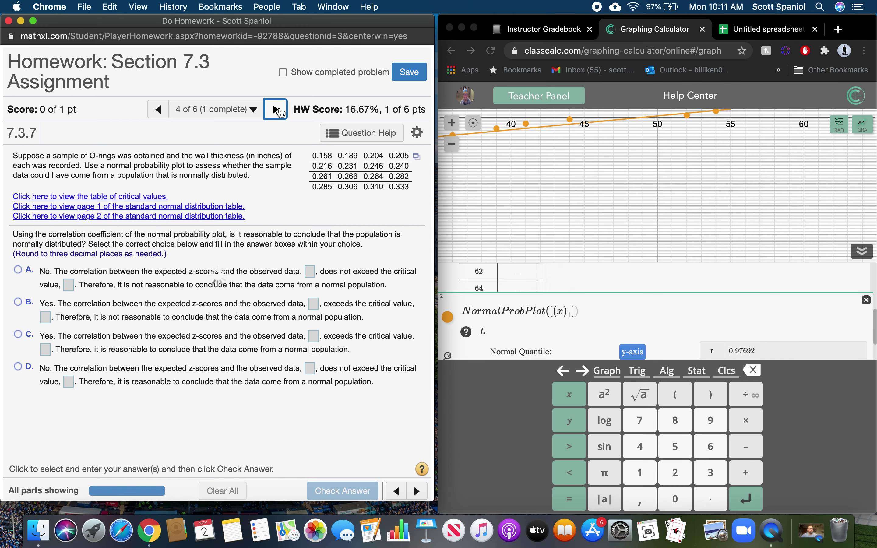
click(276, 109)
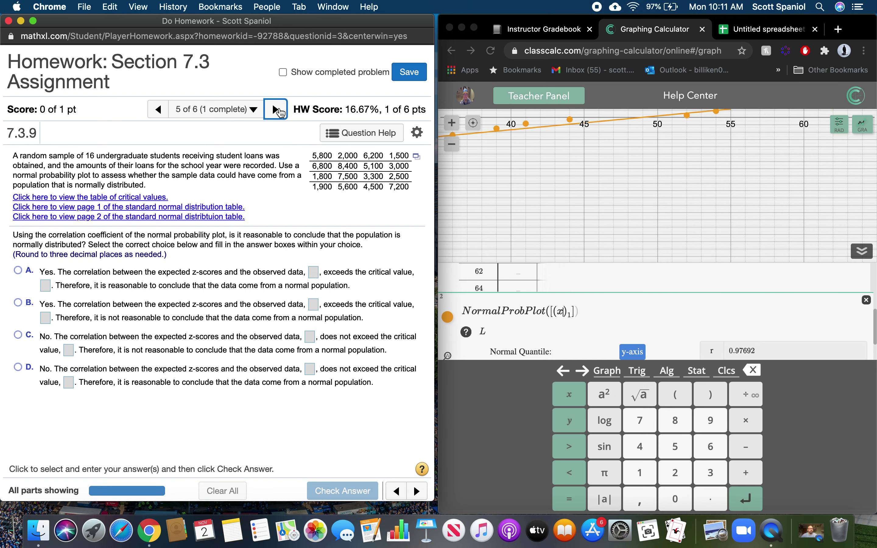
click(280, 111)
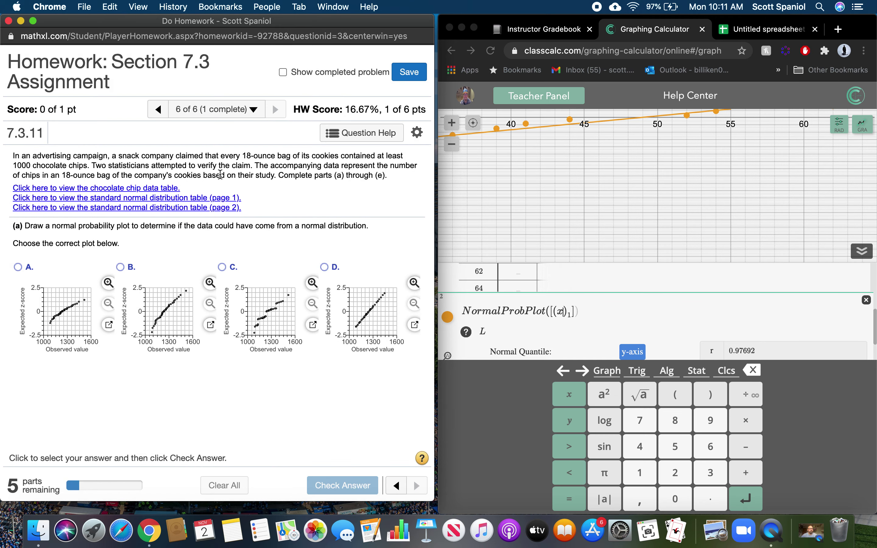
click(163, 190)
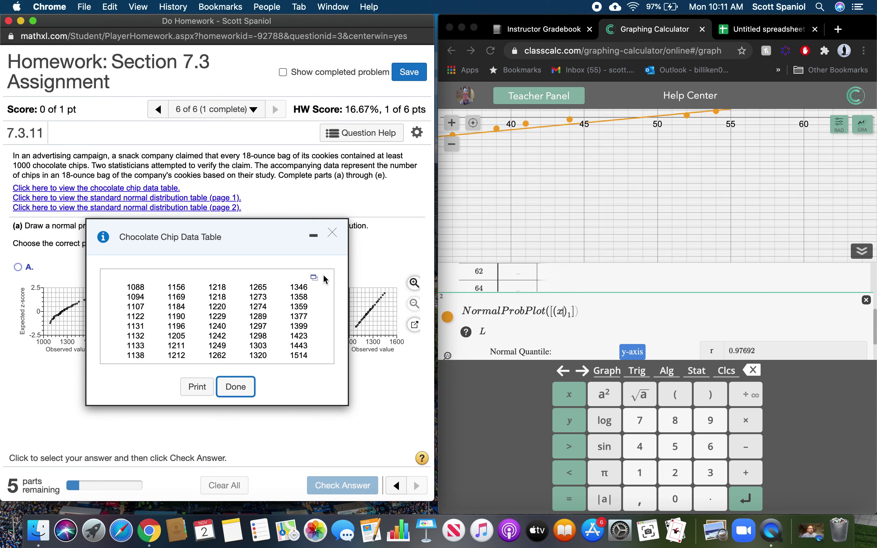
click(314, 278)
click(333, 310)
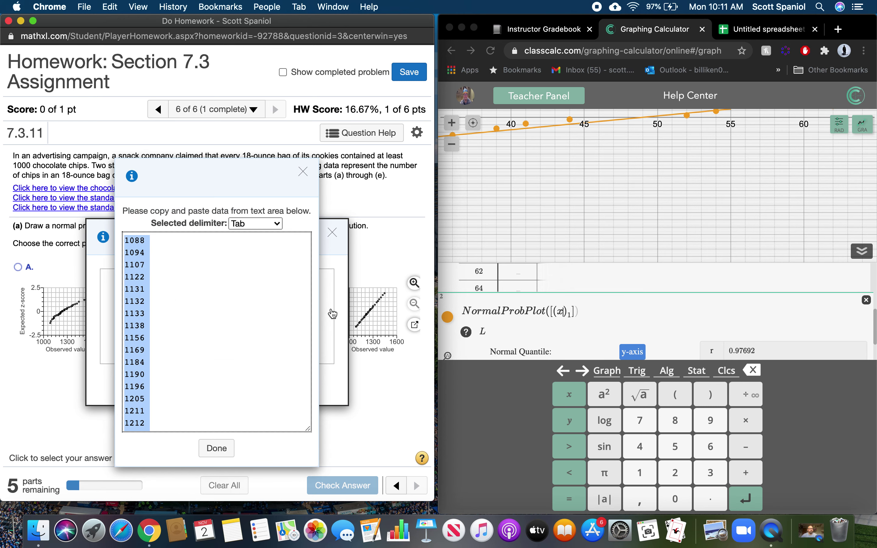
key(super+c)
click(568, 38)
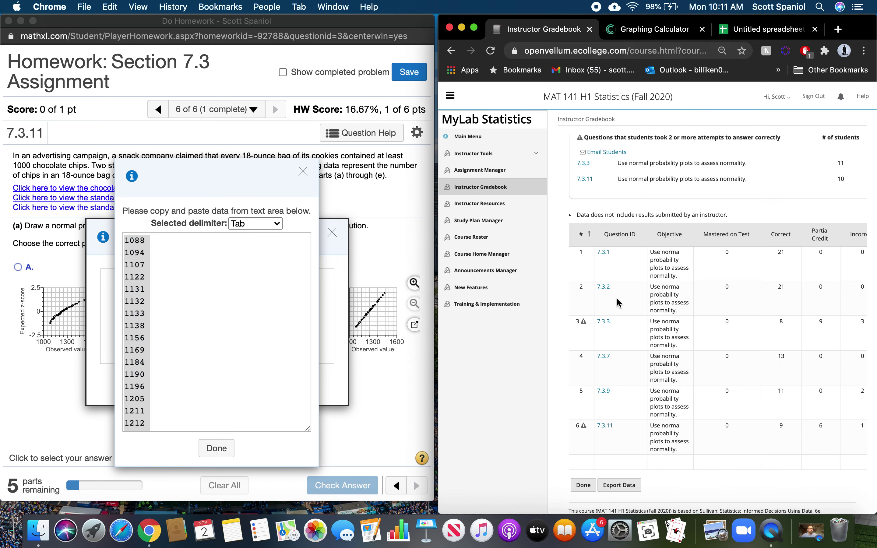
scroll(619, 305, down, 1)
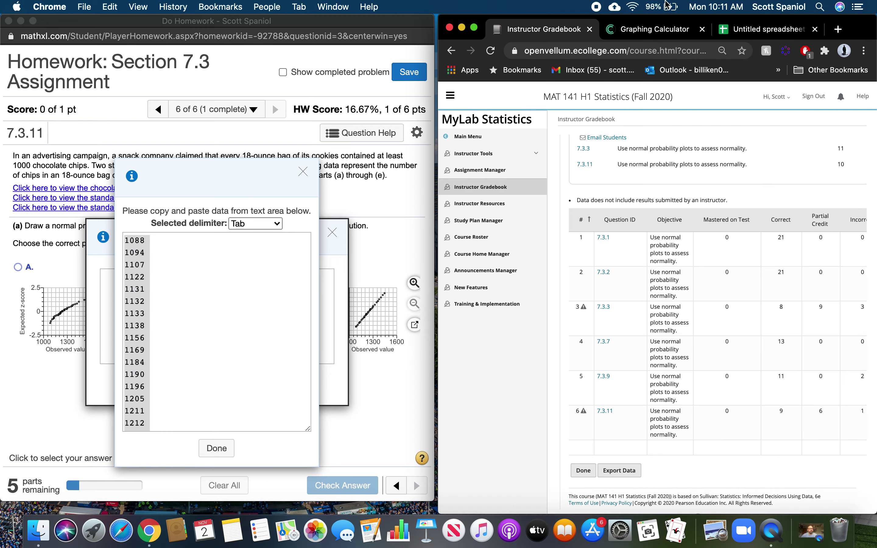
click(755, 28)
click(648, 29)
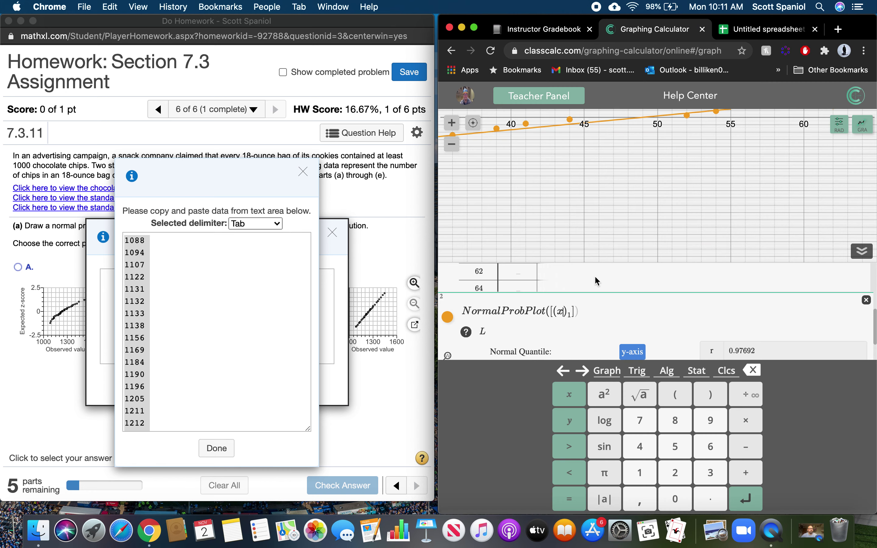
Delete the old NormalProbPlot expression and its data table, and paste the chocolate chip data as a new table
click(866, 301)
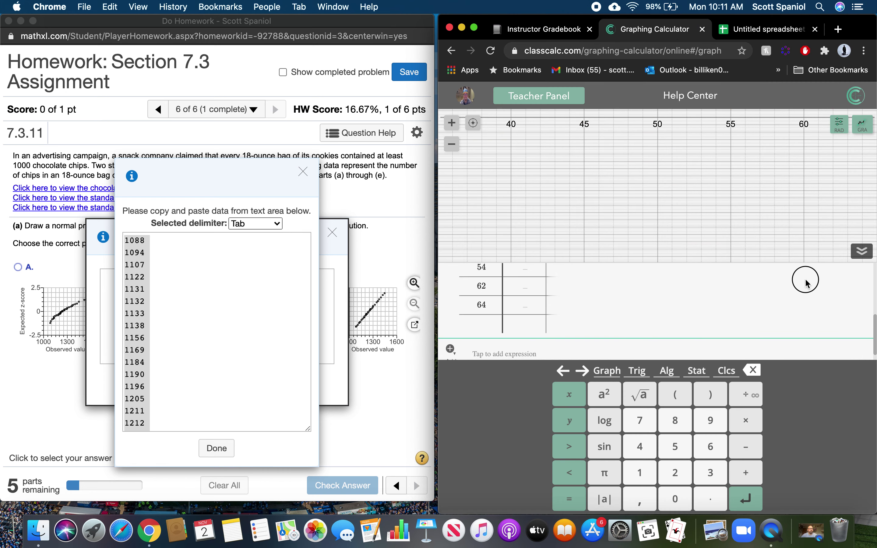
scroll(561, 294, up, 5)
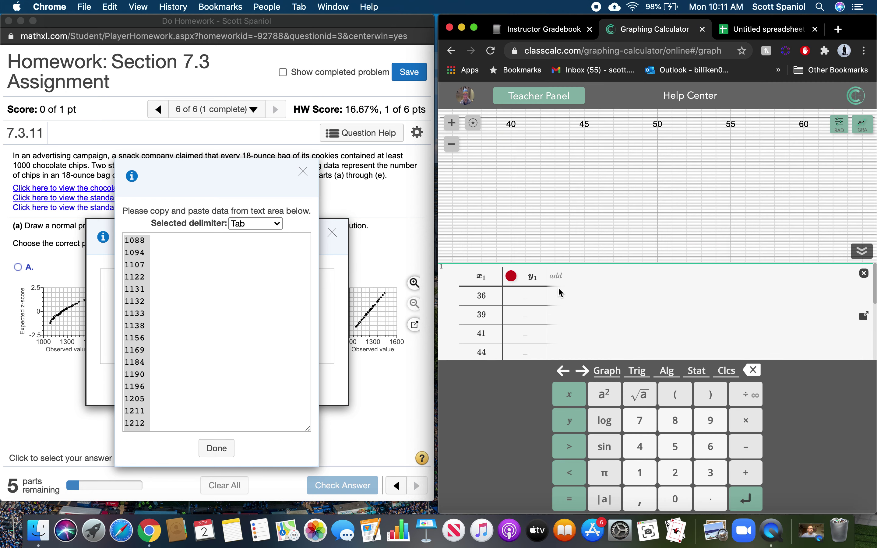
click(865, 272)
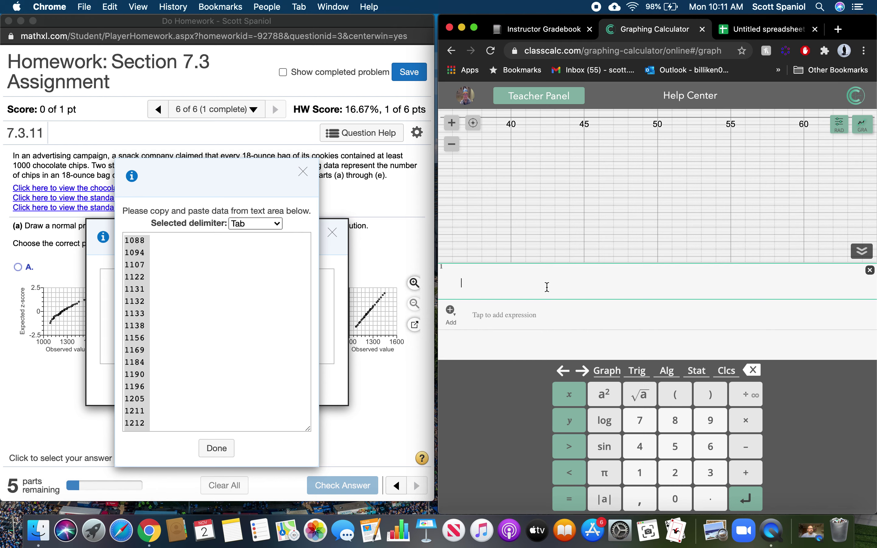
key(super+v)
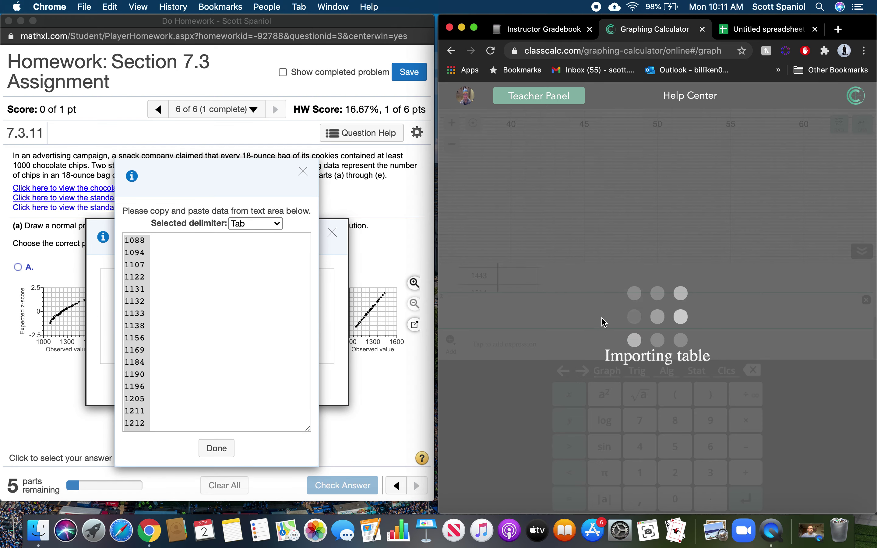
Close the copyable data window, enter NormalProbPlot([x1]) as a new expression, and fit the graph to the plotted points
click(303, 172)
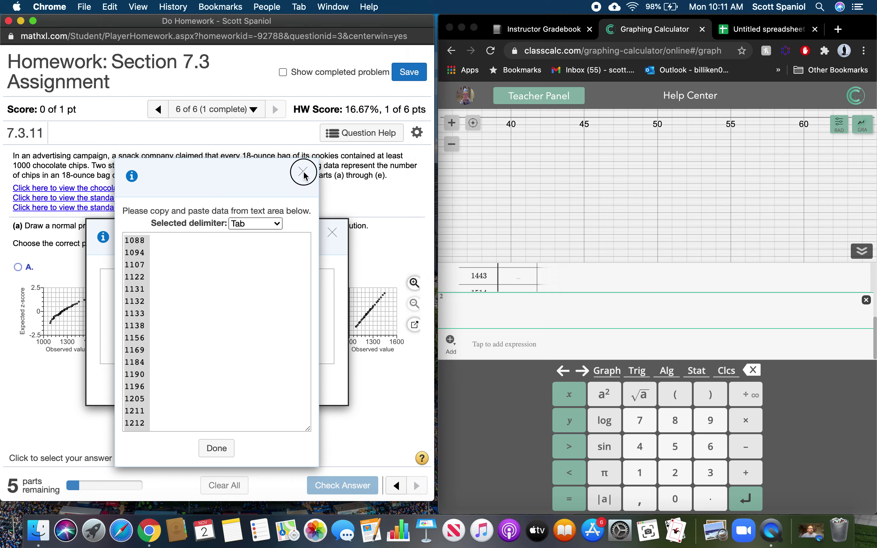
click(308, 173)
click(471, 313)
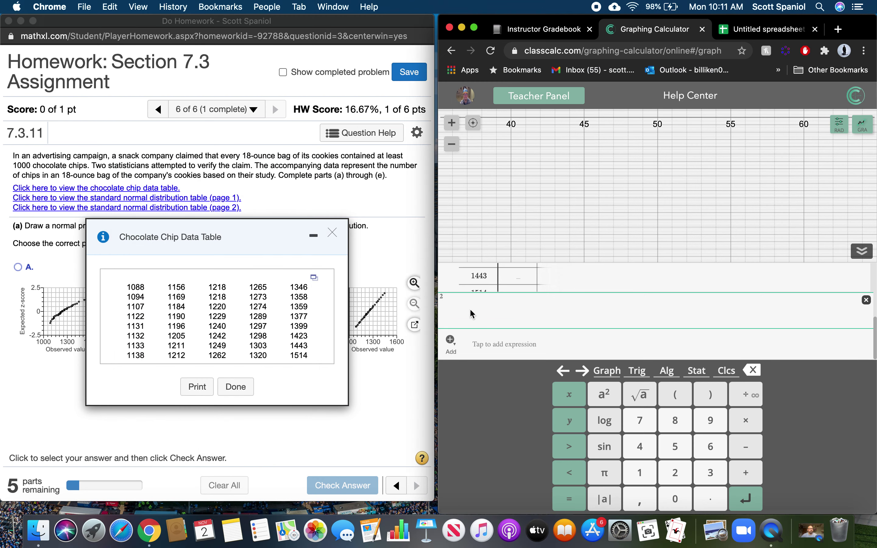
text(normal)
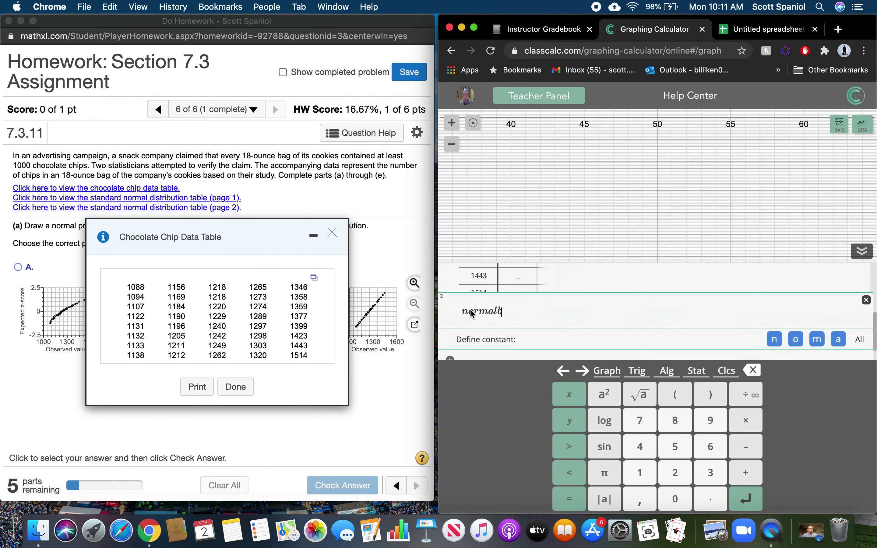
text(probp)
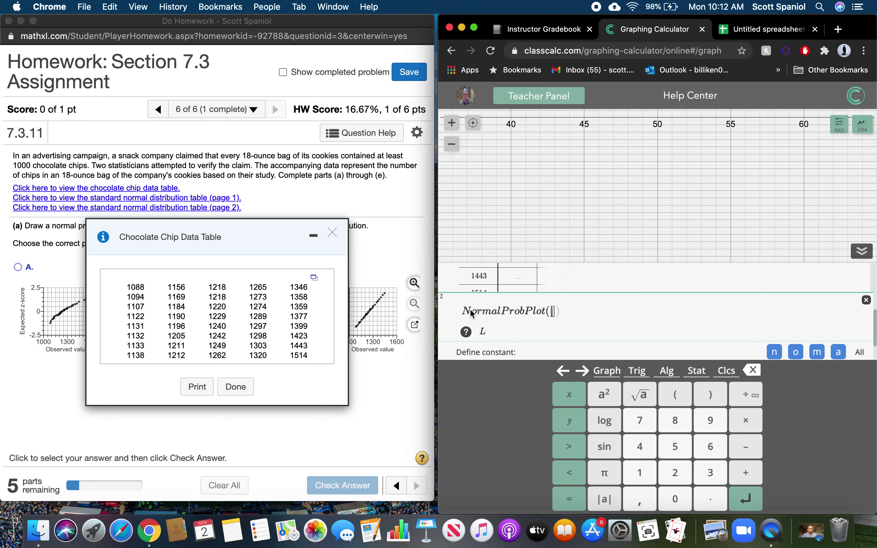
text(x1)
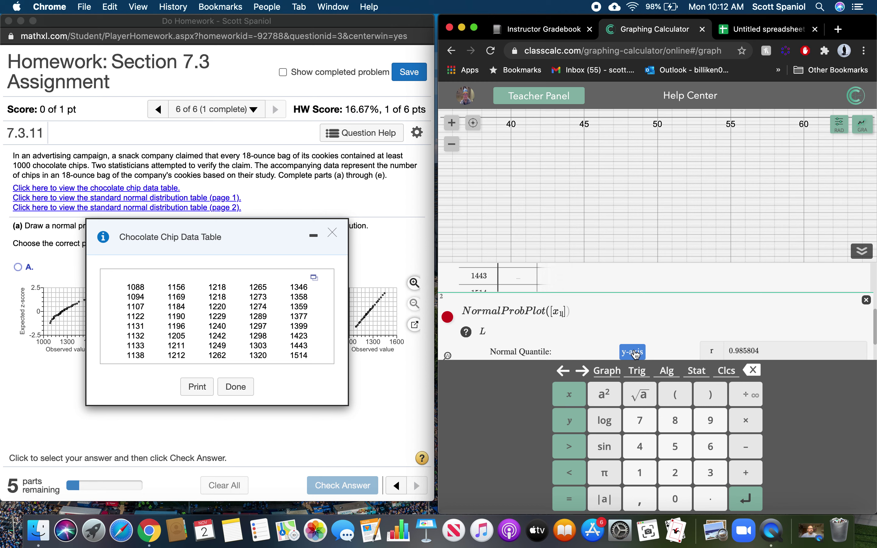
click(448, 357)
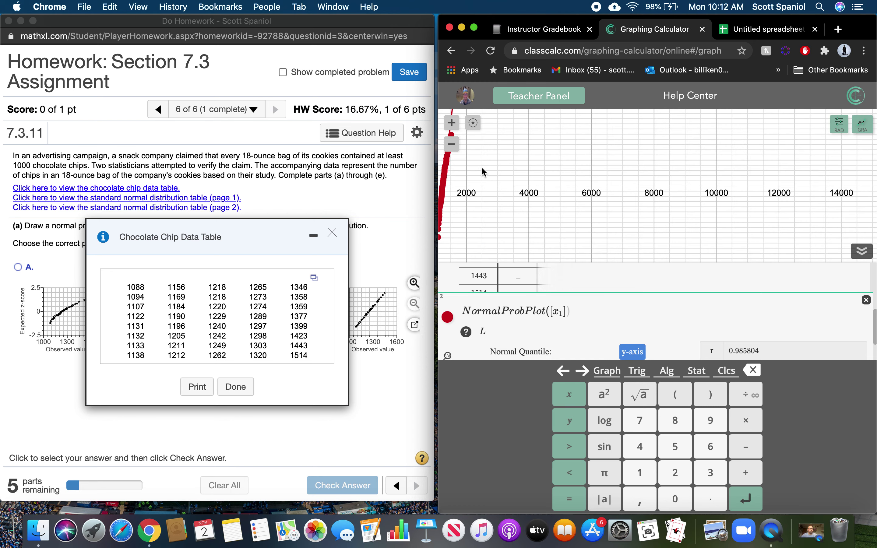
Close the chocolate chip data table and set the graph's x-axis range from 1000 to 1600
click(331, 234)
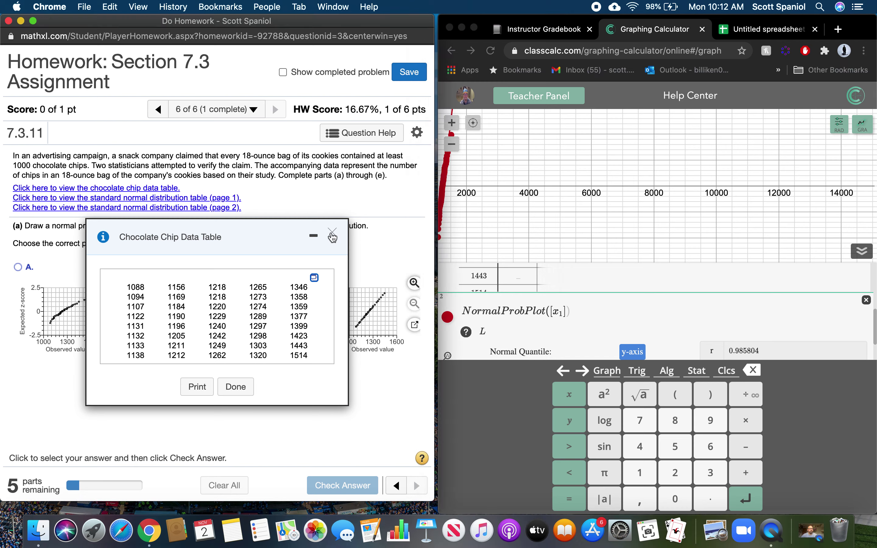
click(331, 235)
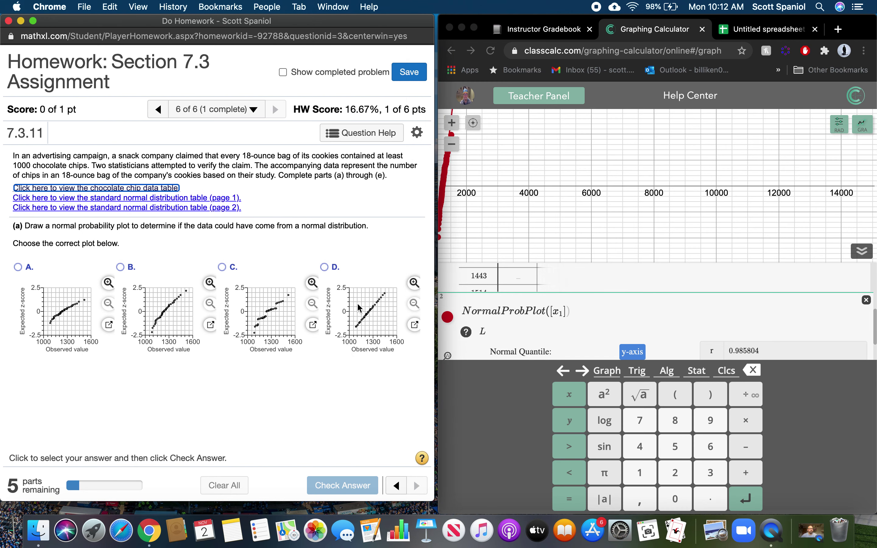
click(839, 124)
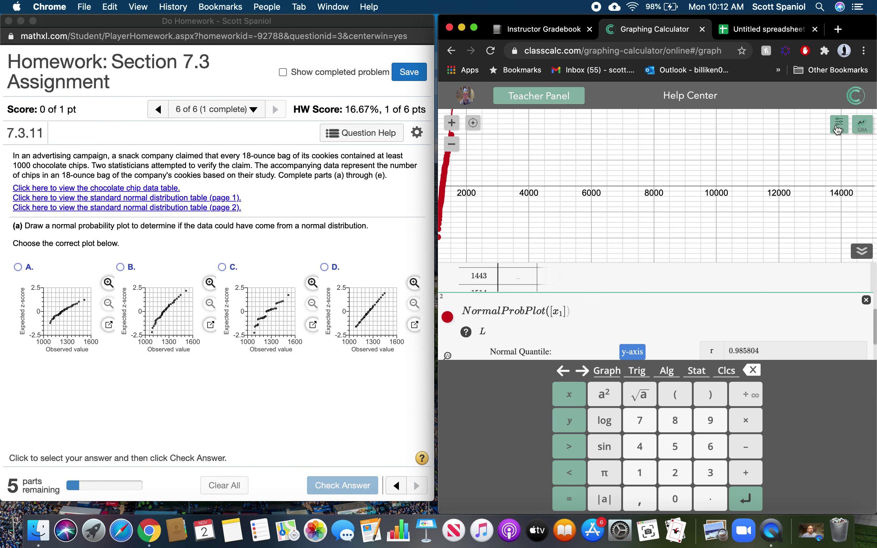
click(838, 125)
click(778, 186)
text(1000)
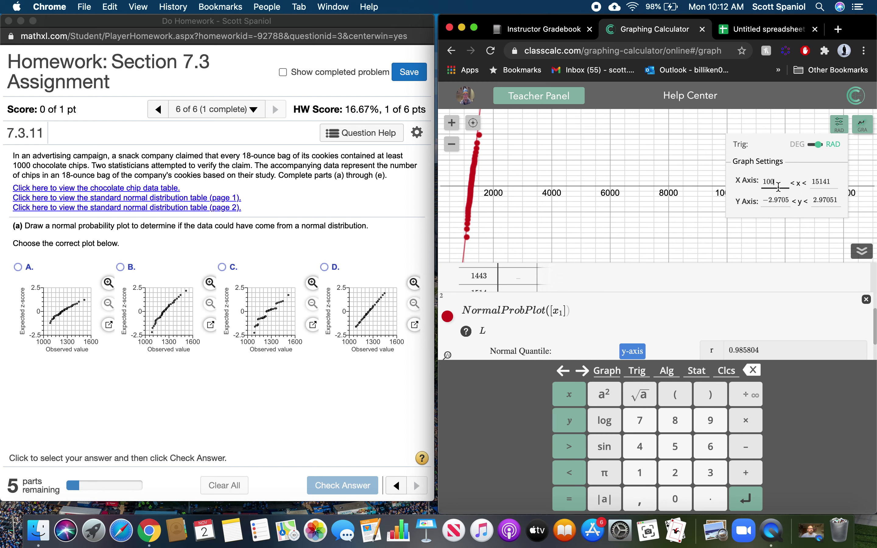
click(829, 181)
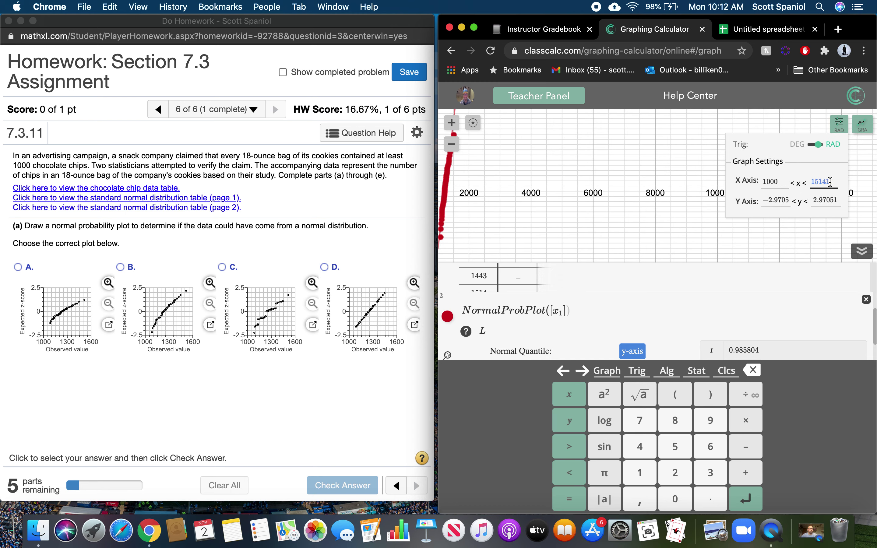
text(1600)
Set the graph's y-axis range from -2.5 to 2.5
click(776, 200)
key(BackSpace)
text(-2.5)
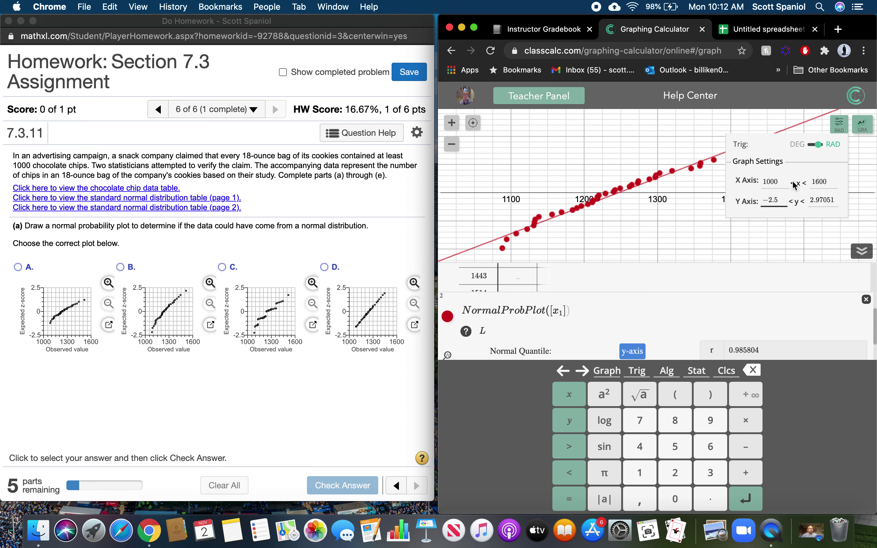
click(818, 201)
text(2.5)
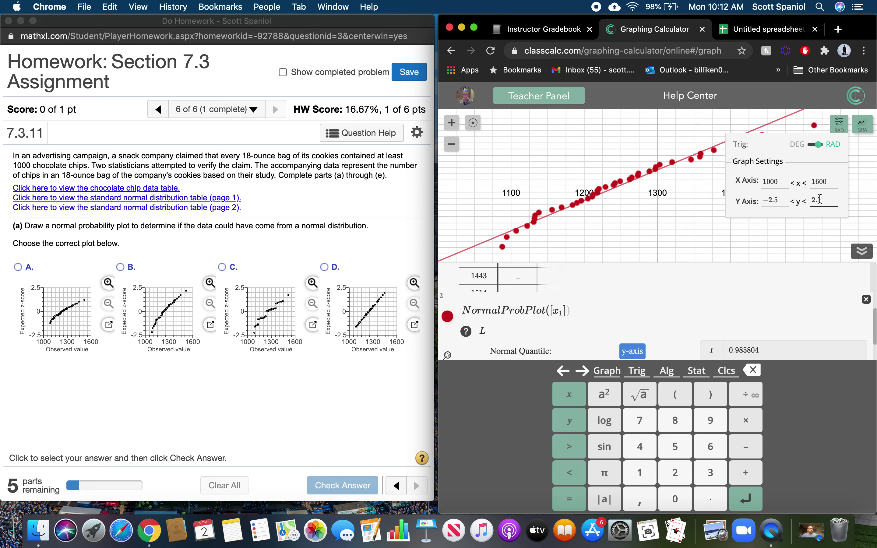
Expand the graph to full height, reset its y-axis range to -2.5 to 2.5, and close the graph settings
click(862, 251)
click(865, 254)
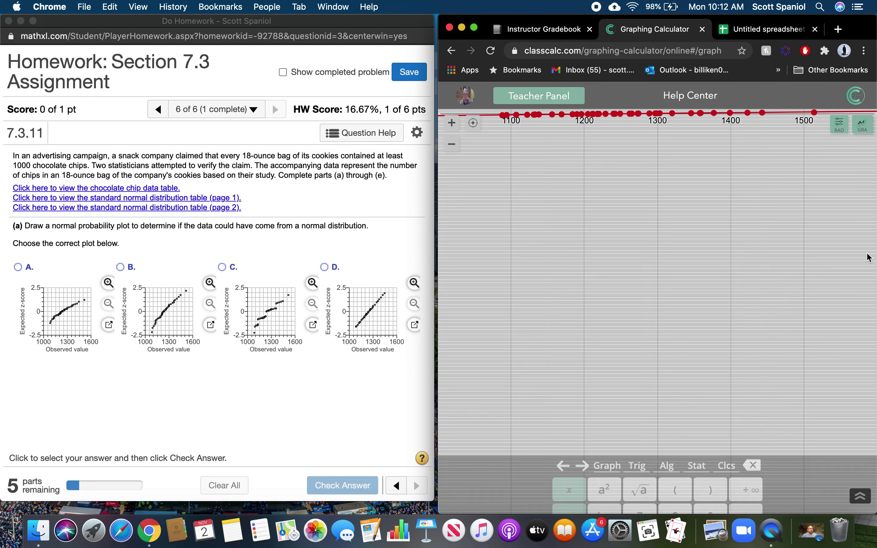
click(839, 124)
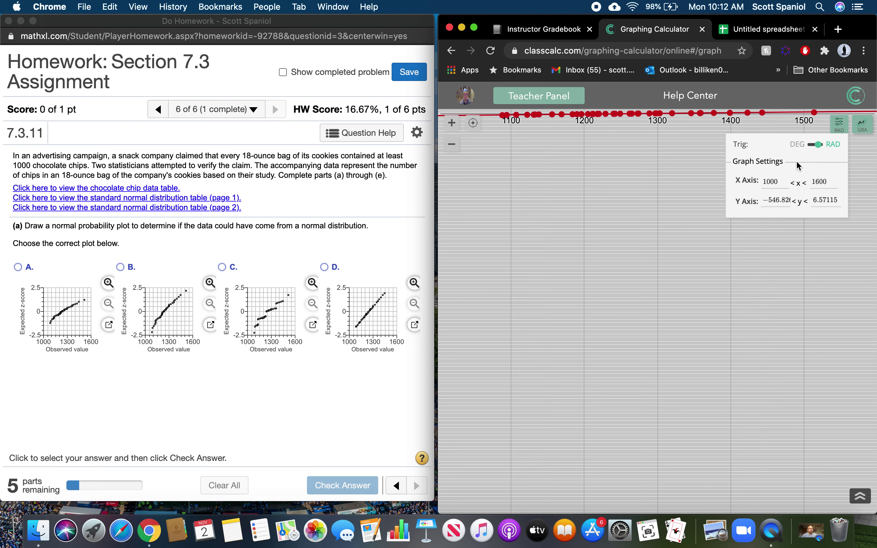
click(785, 199)
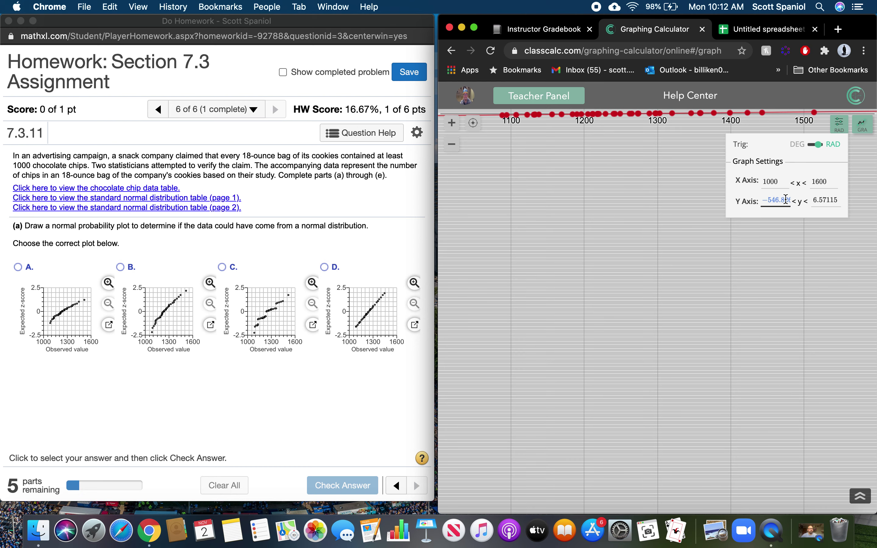
text(-2.5)
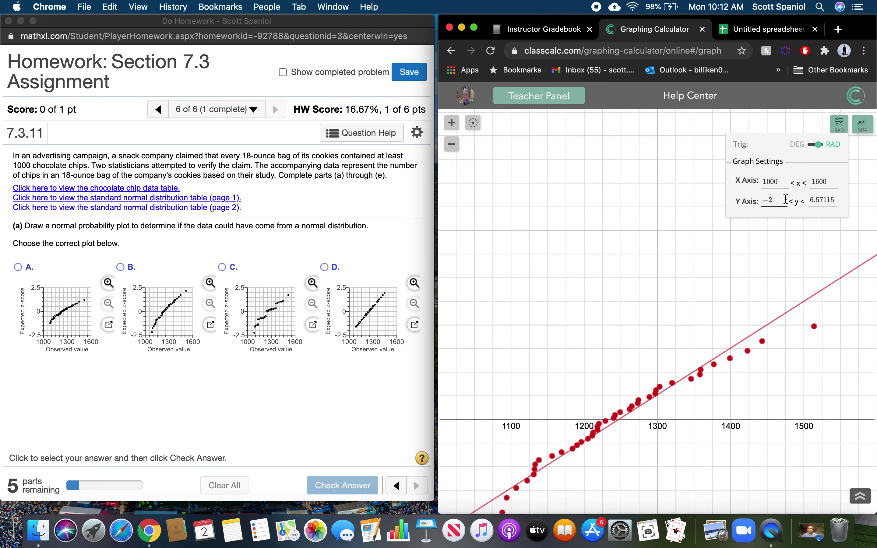
click(821, 199)
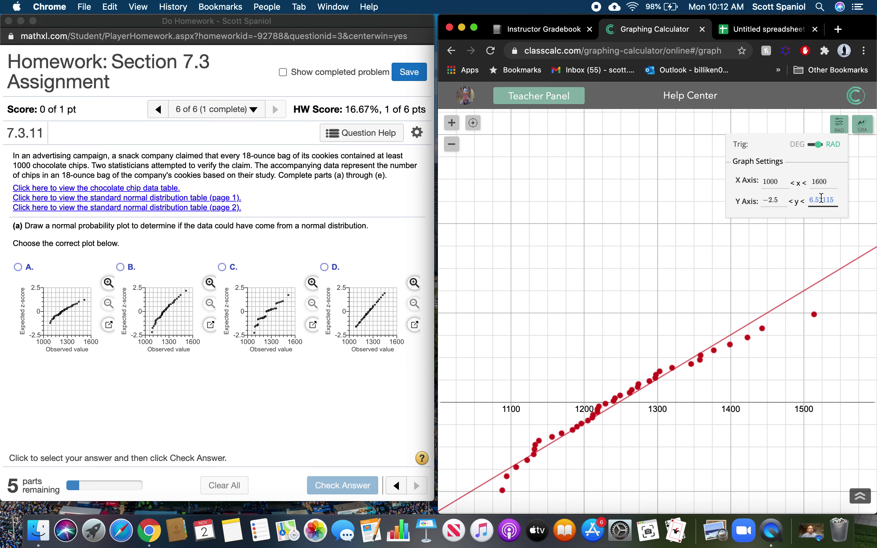
text(2.5)
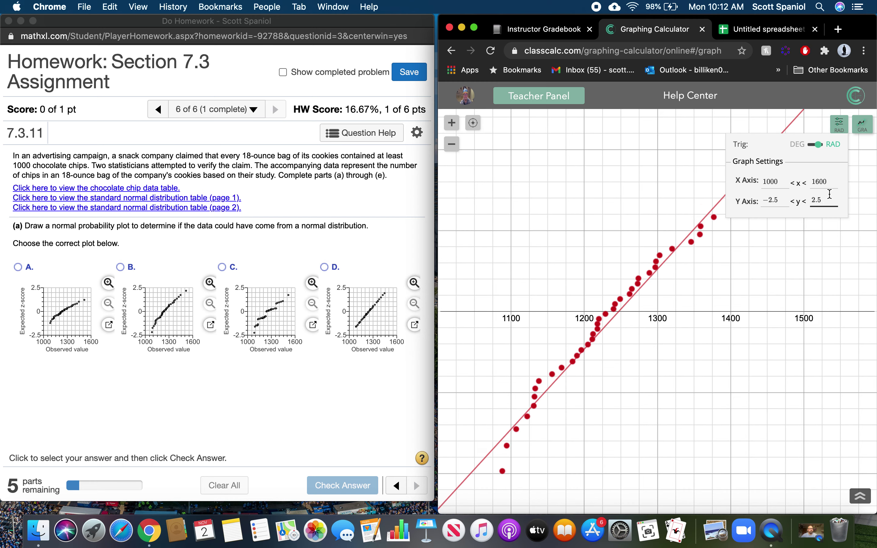
click(850, 224)
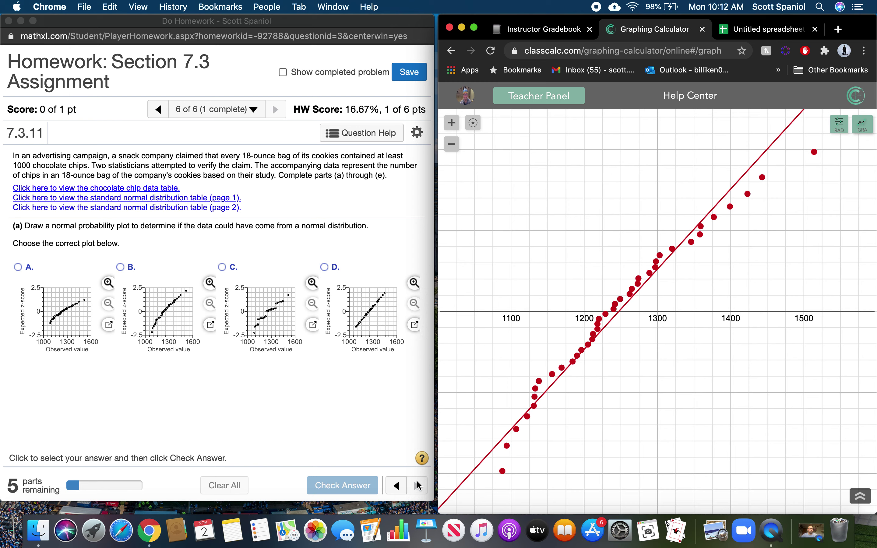
Compare the plot with the choices for part (a), submit choice B, and dismiss the feedback
mouse_move(503, 473)
click(124, 271)
click(122, 268)
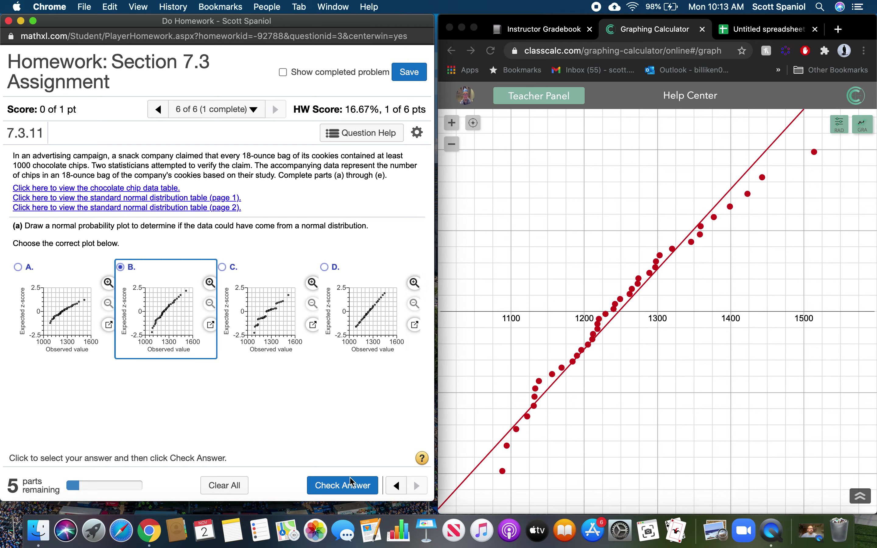
click(360, 482)
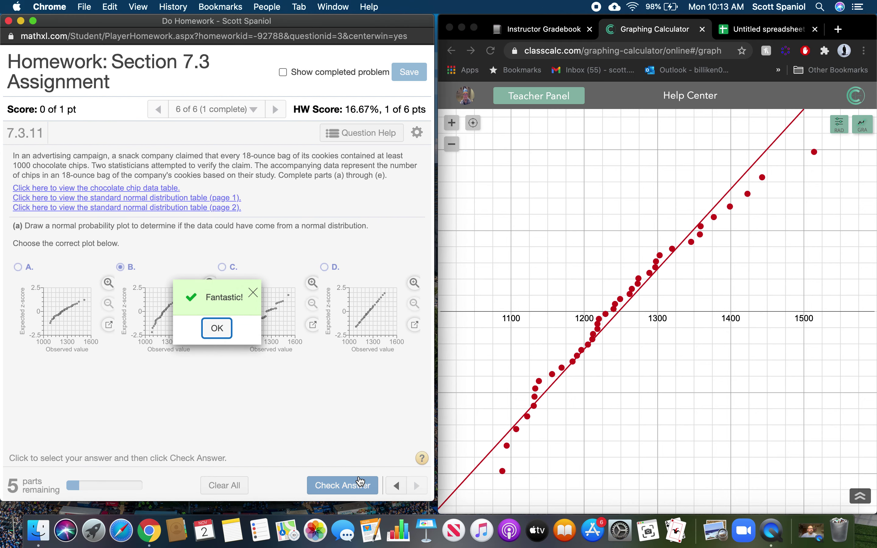
click(217, 327)
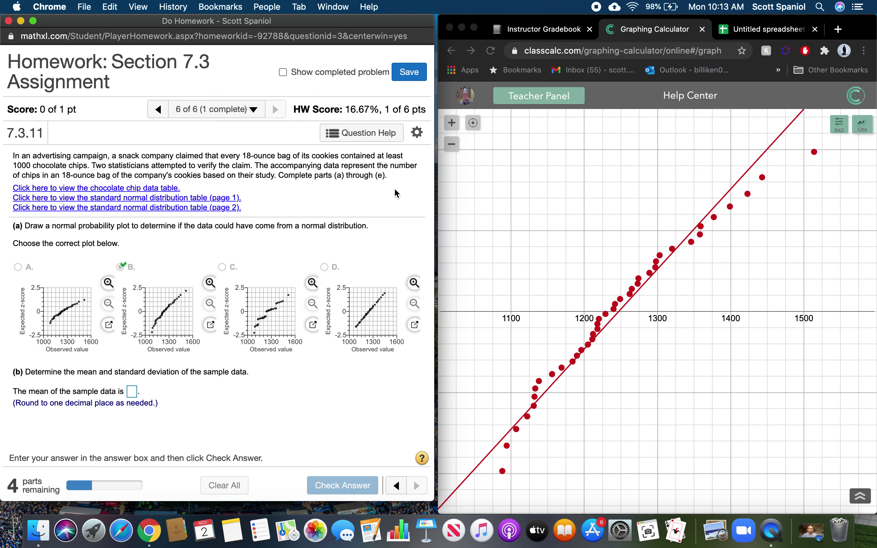
Bring back the expression list and calculate the mean of the chocolate chip data with mean(x1)
click(862, 502)
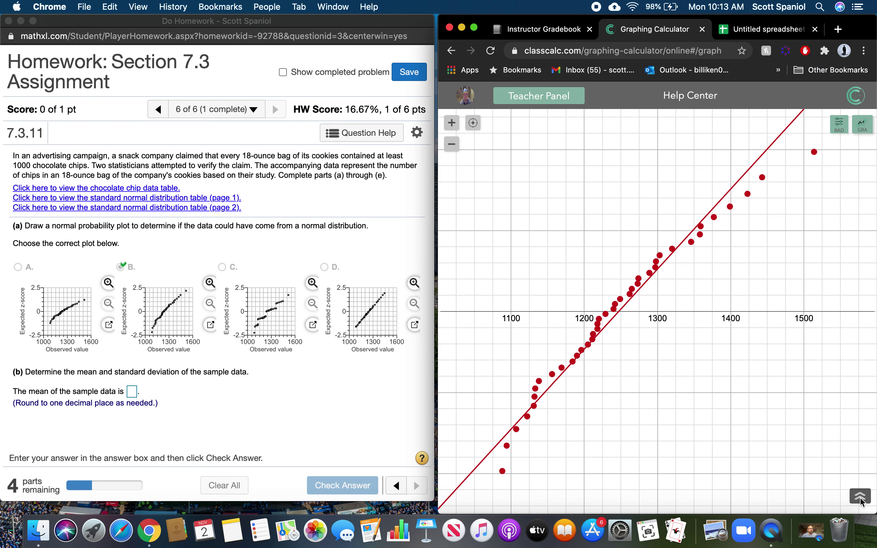
click(861, 497)
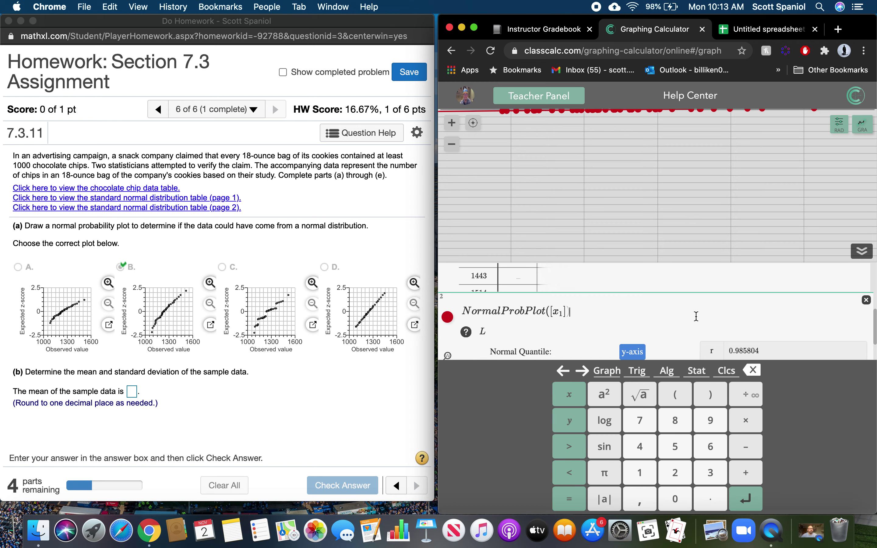
key(Return)
text(mean()
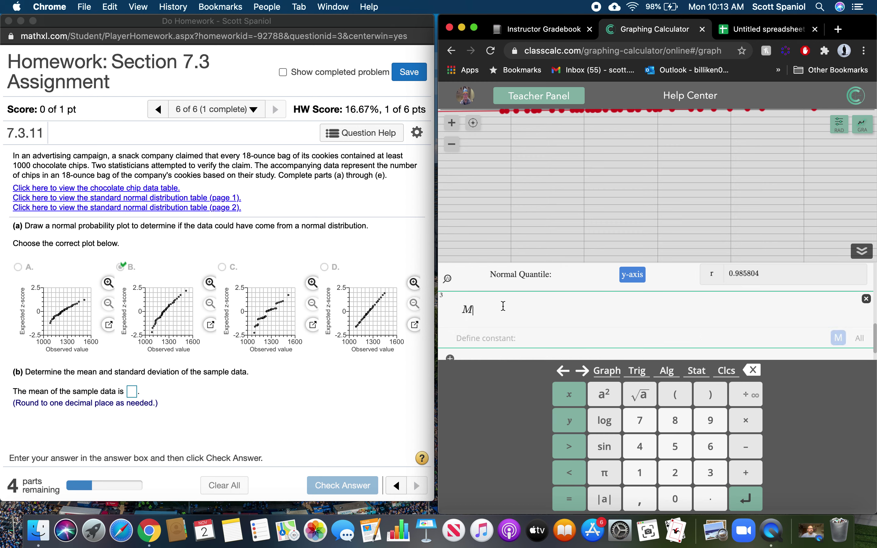
text(x)
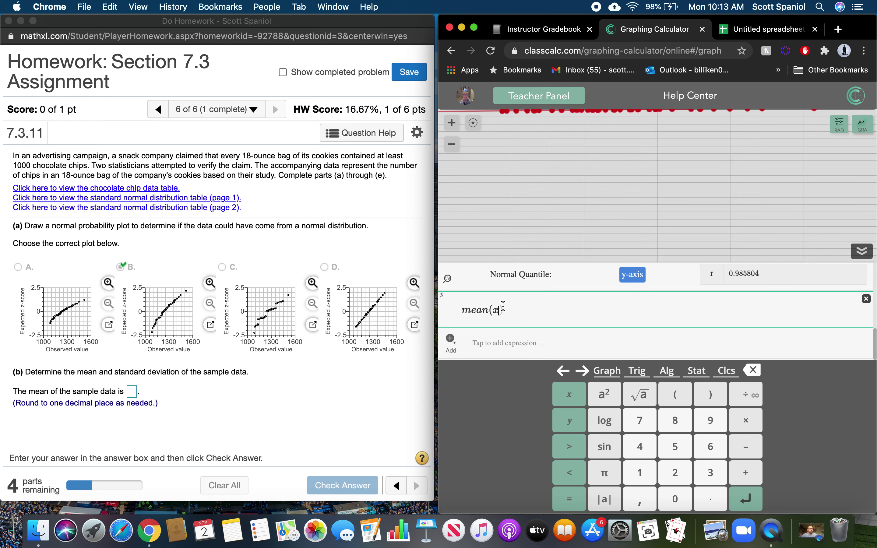
text(1()
key(BackSpace)
key(BackSpace)
key(BackSpace)
text(1)
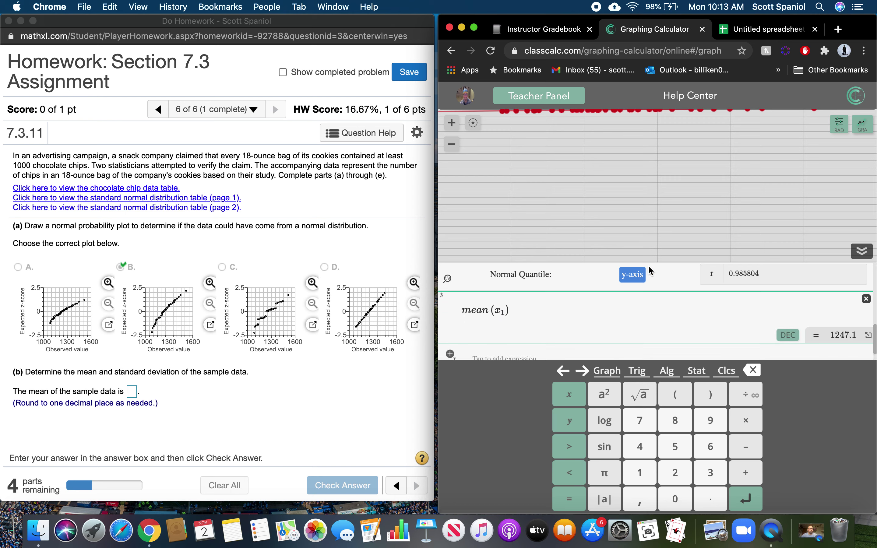
Submit 1247.1 as the sample mean in part (b) and dismiss the feedback
click(130, 392)
click(131, 393)
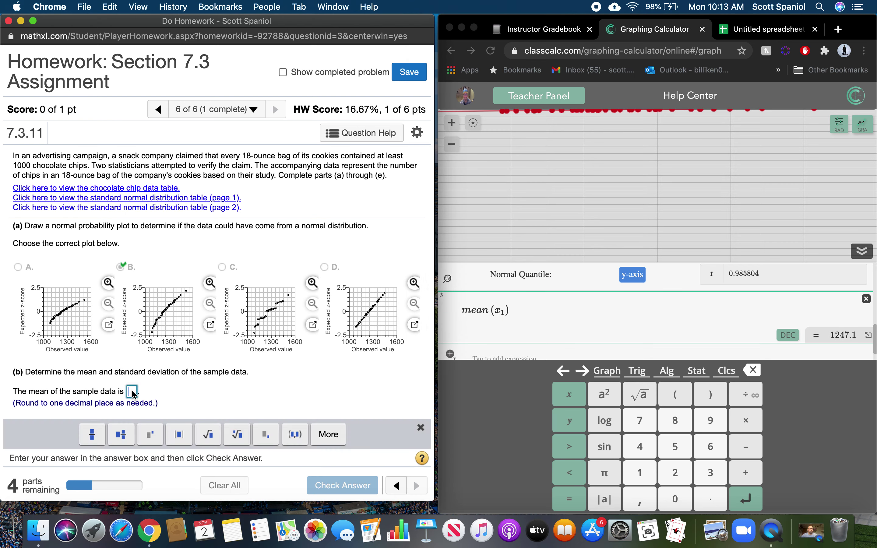
text(1247.1)
key(Return)
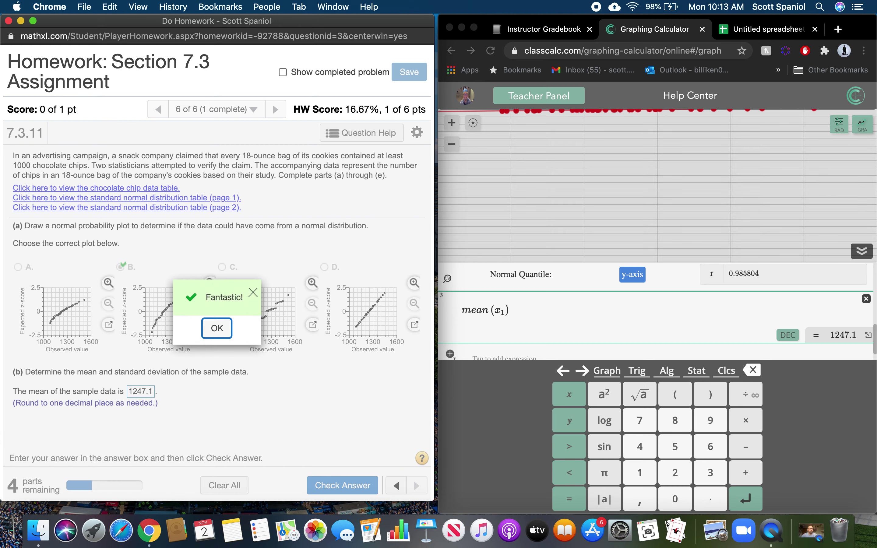
key(Return)
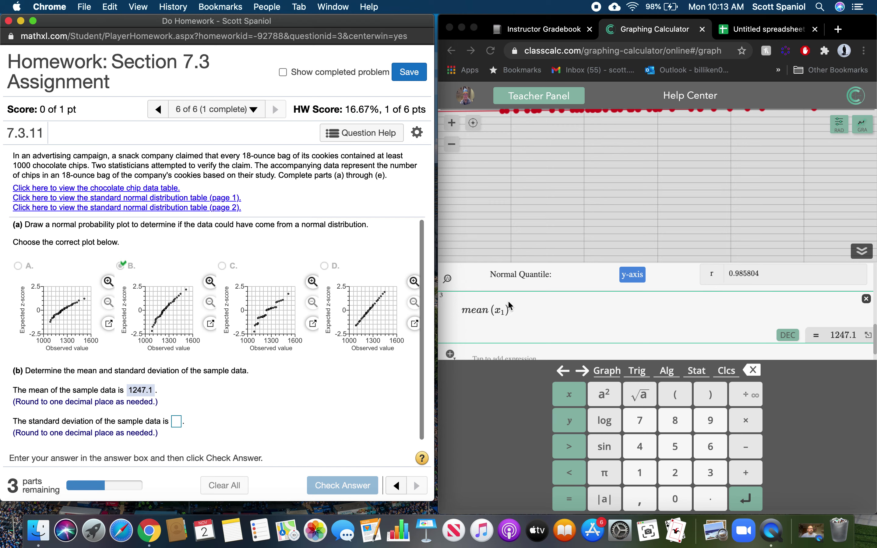
Calculate the standard deviation of the chocolate chip data by adding the expression std(x1)
click(576, 356)
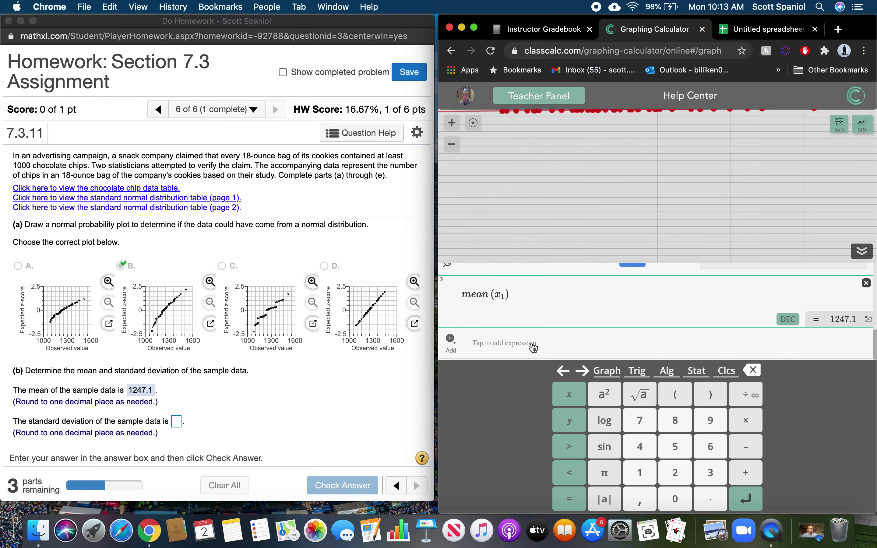
click(533, 345)
text(std()
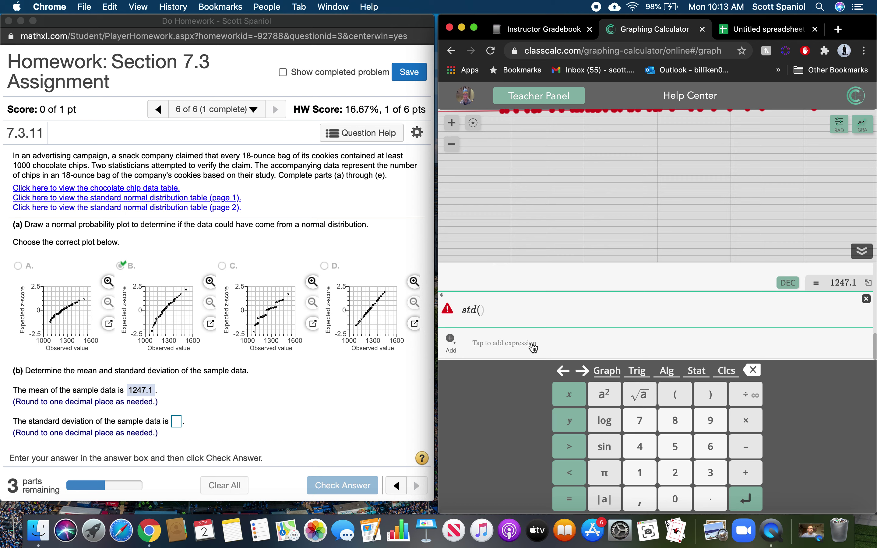
text(x1)
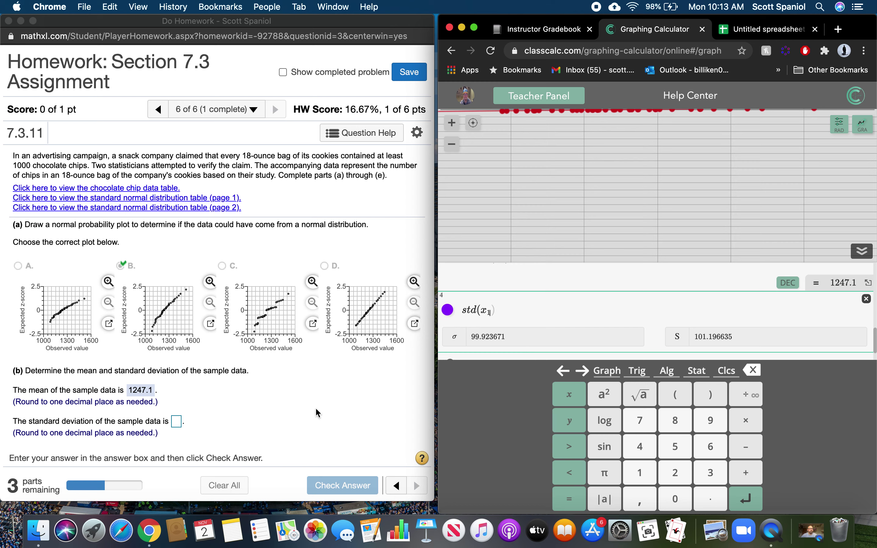
Submit 101.2 as the sample standard deviation in part (b), and select graph A for part (c)
click(177, 422)
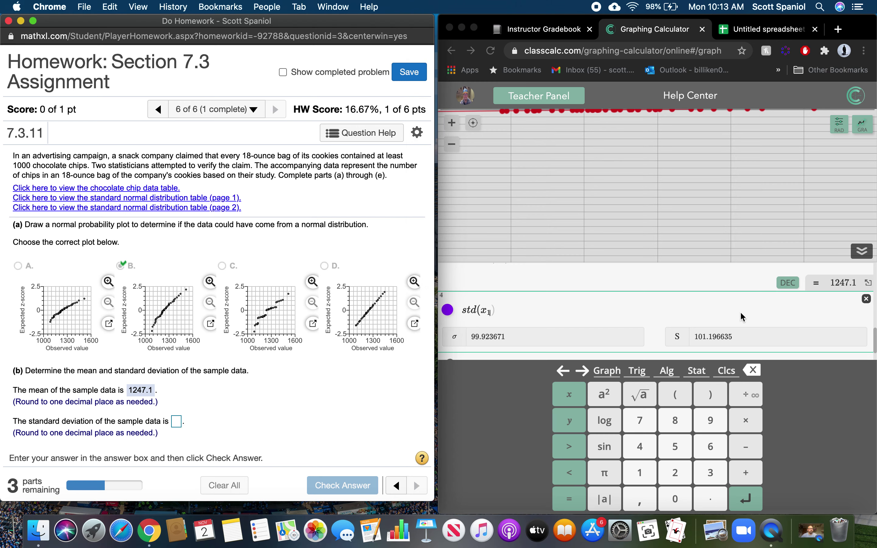
click(174, 422)
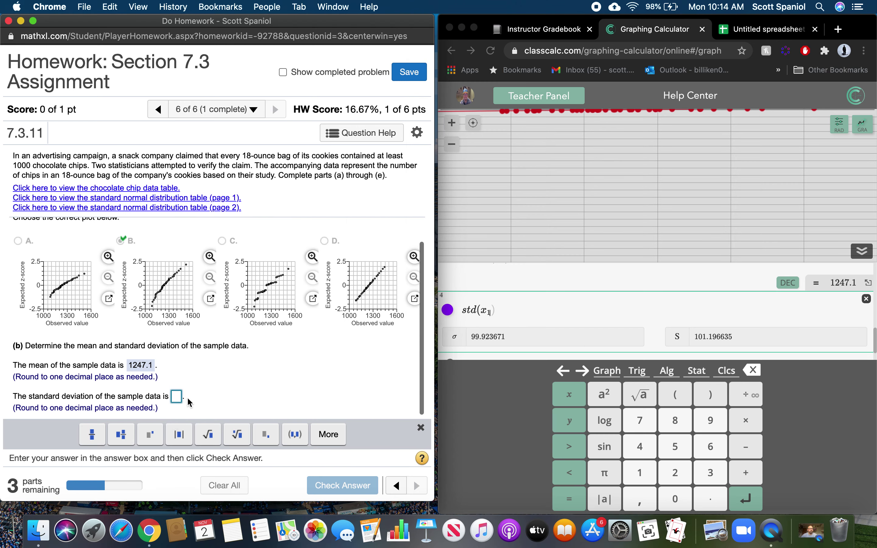
text(101.)
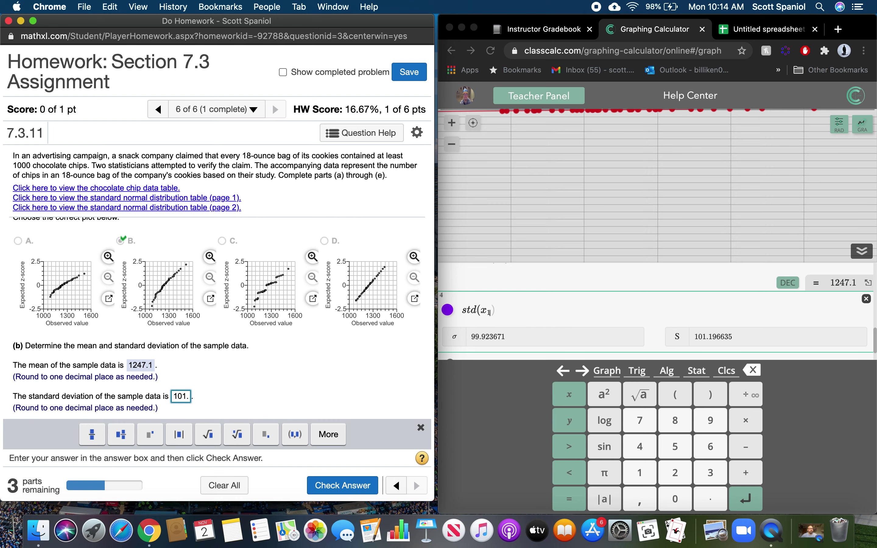
text(2)
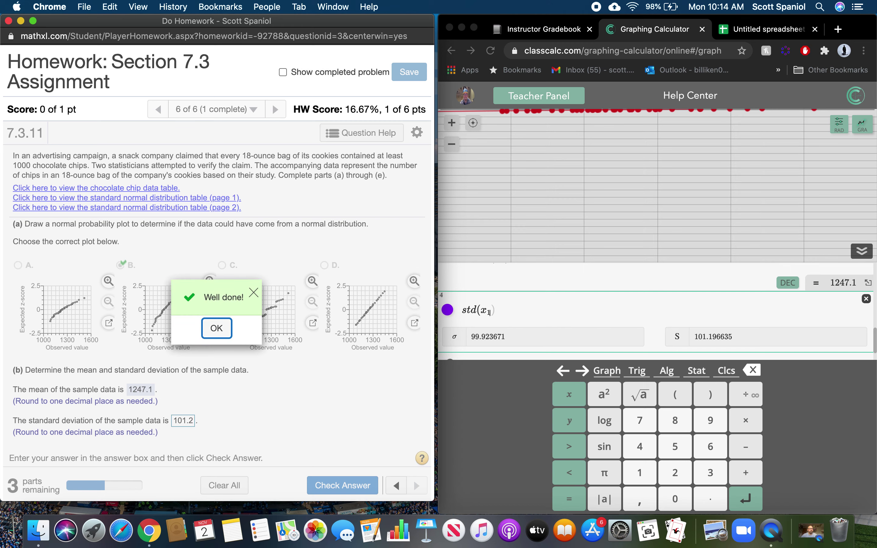
key(Return)
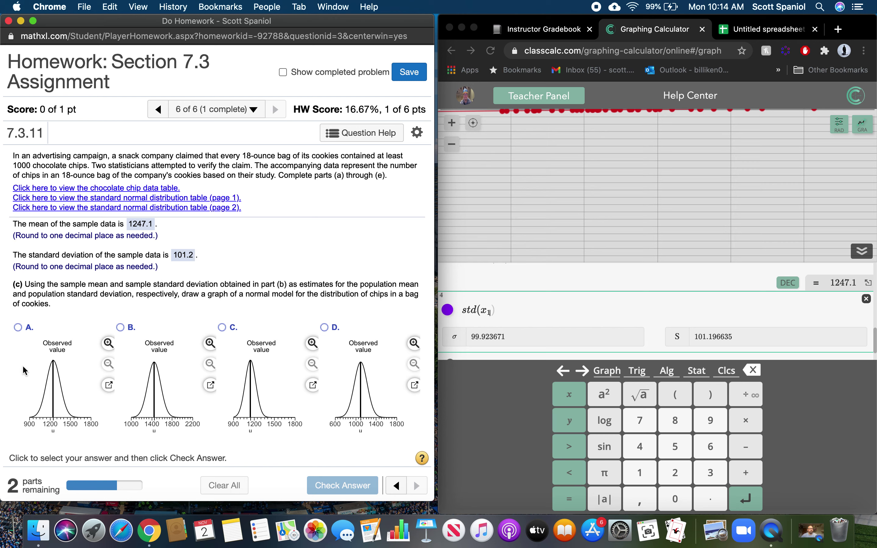
click(18, 328)
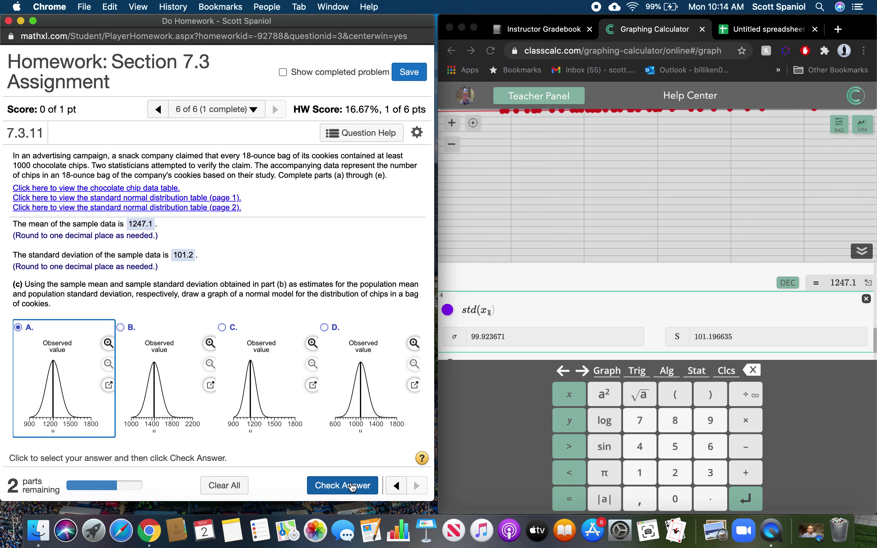
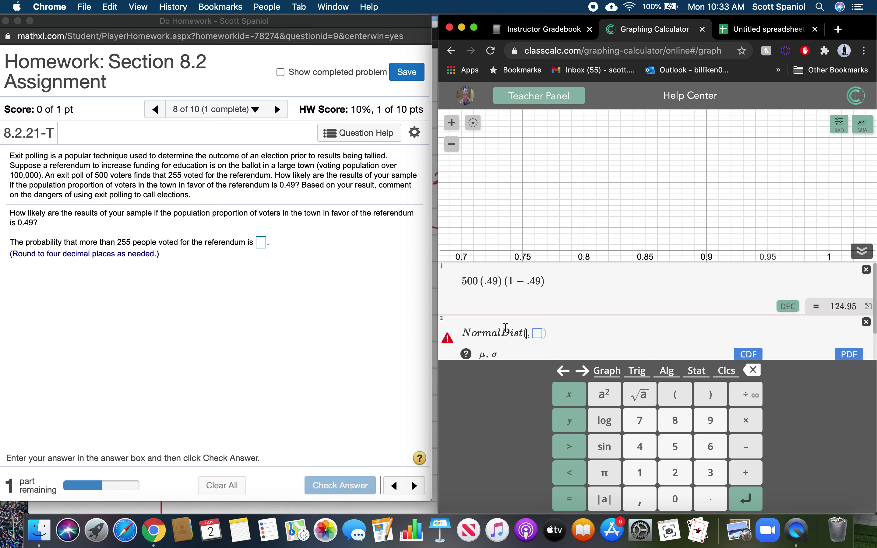
Complete NormalDist with mean .49 and standard deviation √(.49(1−.49)/500), and fit the graph view to the curve
text(.49)
text(sqt)
key(BackSpace)
text(rt)
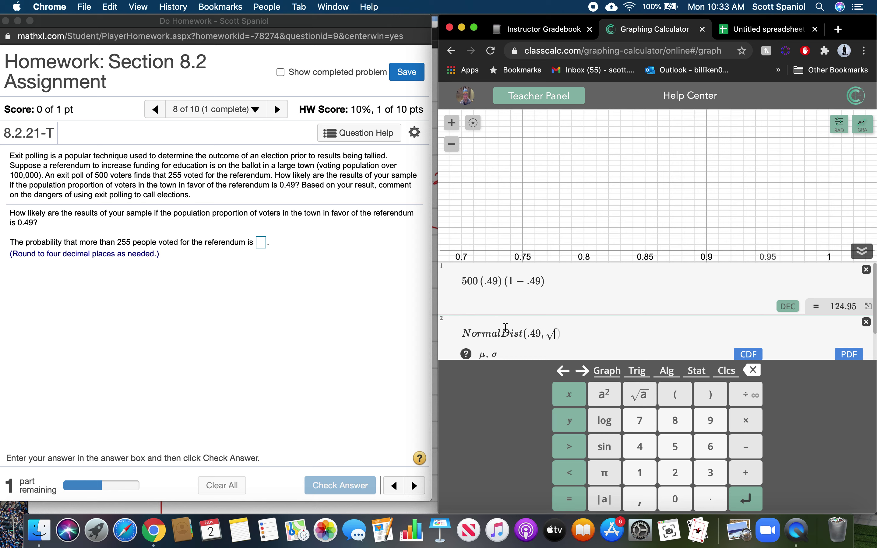
text(/)
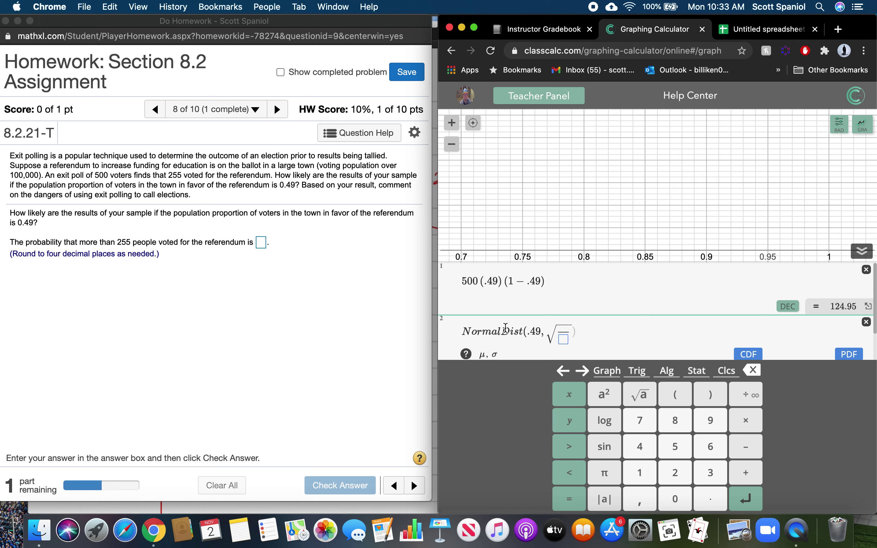
text(.49()
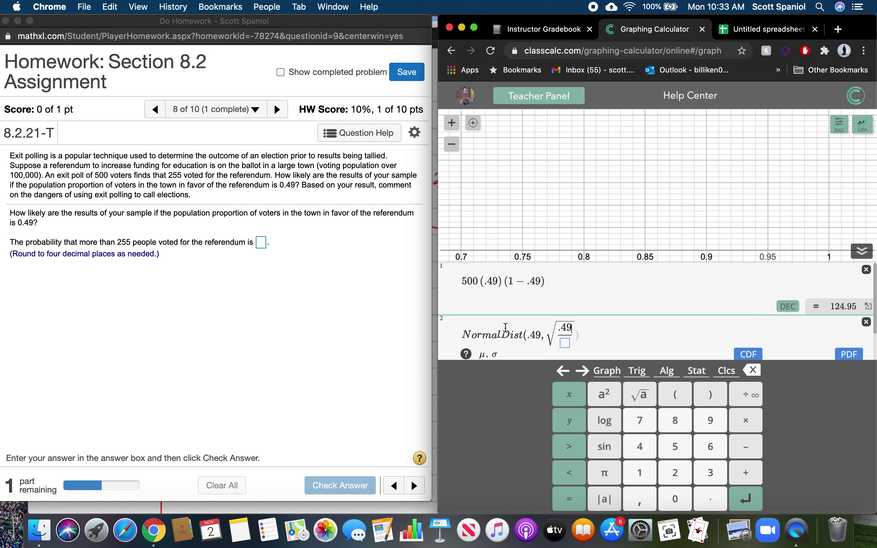
text(1-)
text(.49))
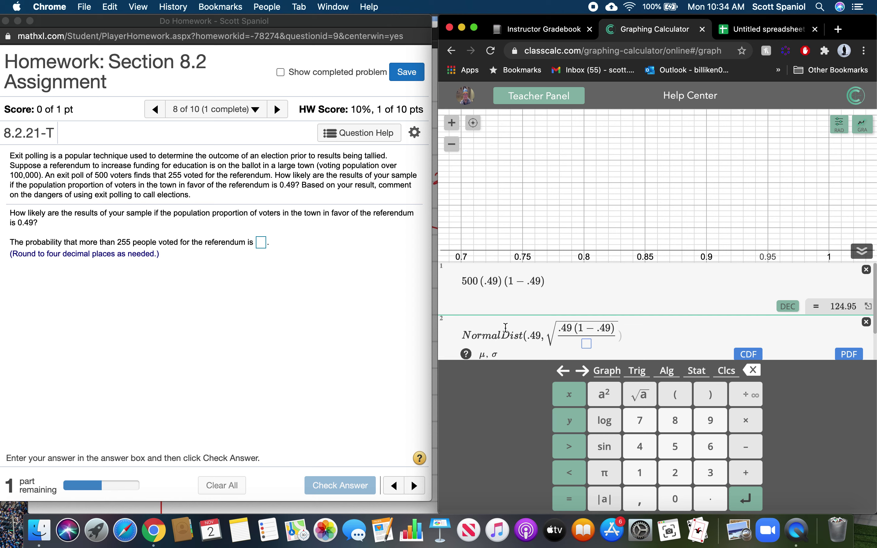
key(Down)
text(500)
click(620, 336)
text())
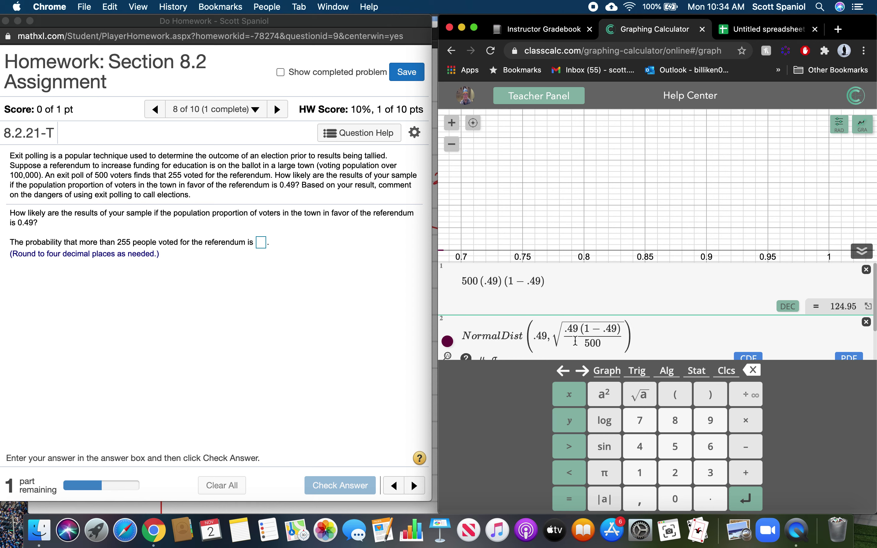
click(447, 357)
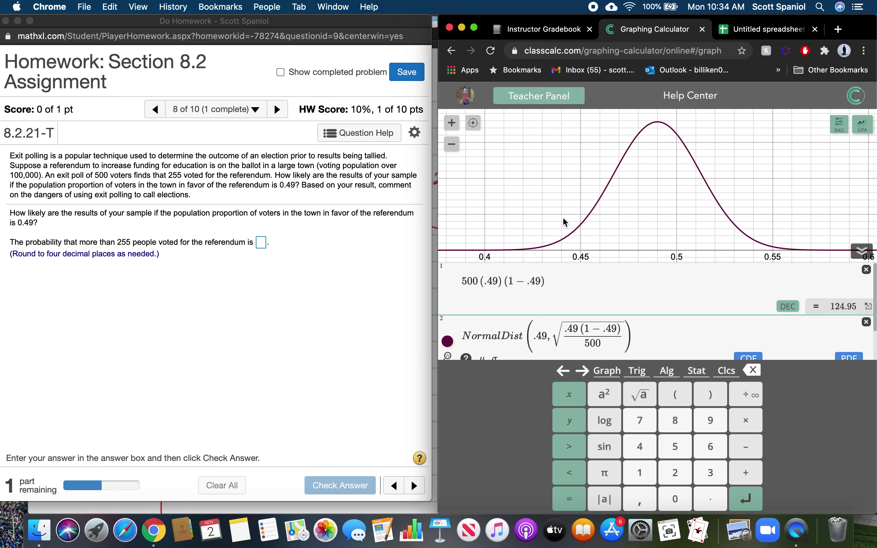
Calculate the normal distribution's CDF with a lower bound of 255/500, leaving the upper bound at infinity
scroll(593, 278, down, 2)
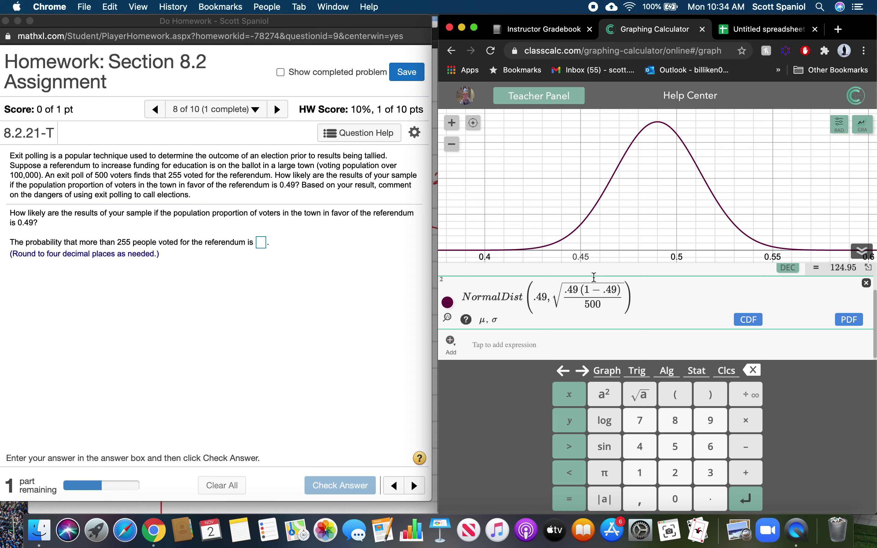
click(752, 321)
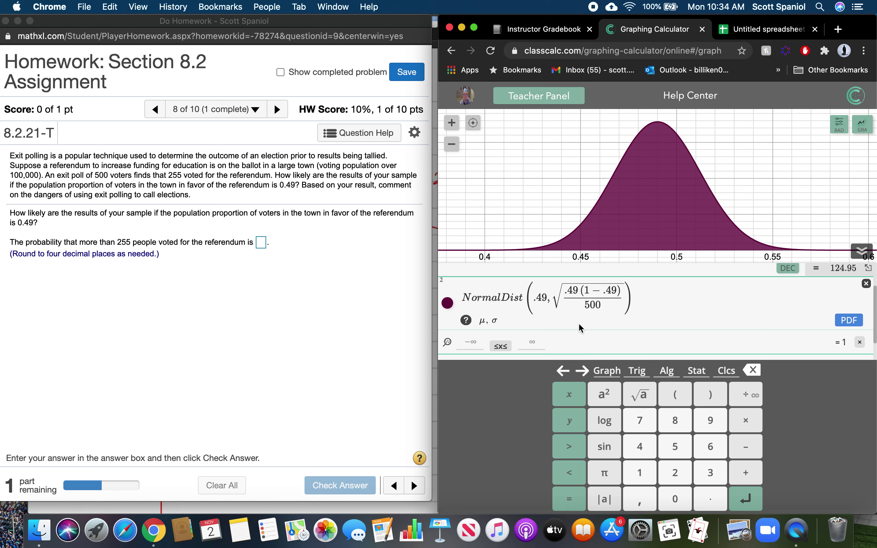
click(475, 332)
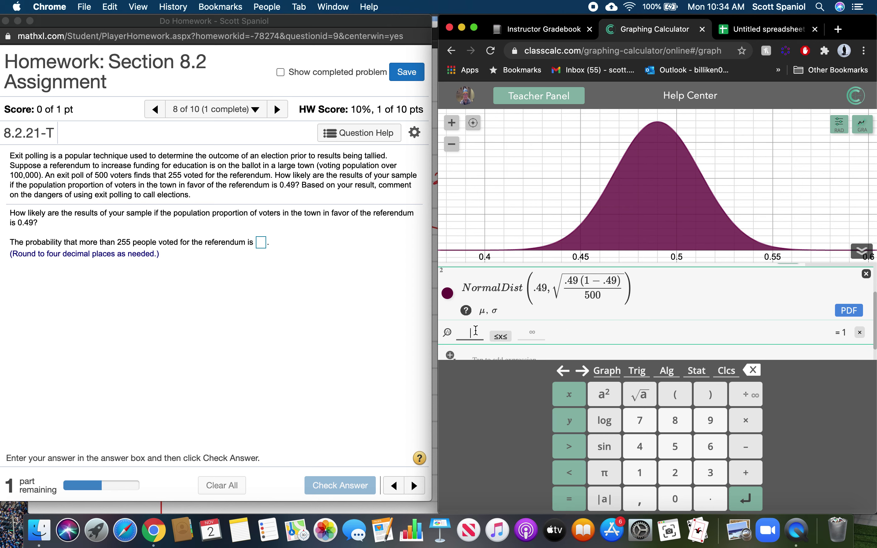
text(2)
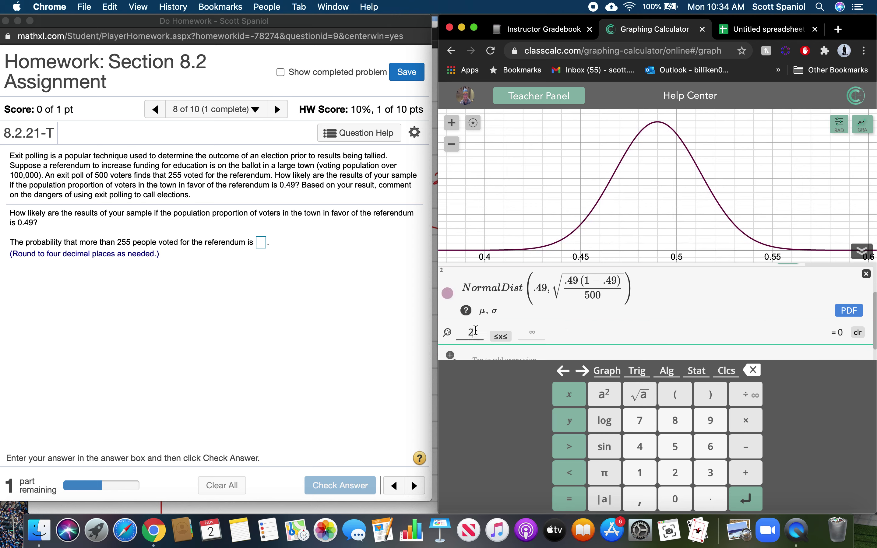
text(55/500)
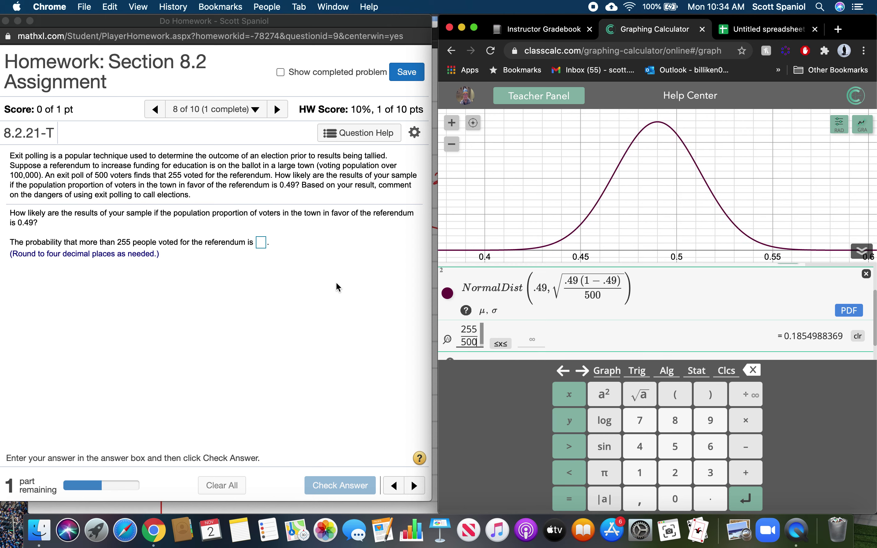
Submit 0.1855 as the probability that more than 255 people voted for the referendum, and dismiss the feedback
click(262, 242)
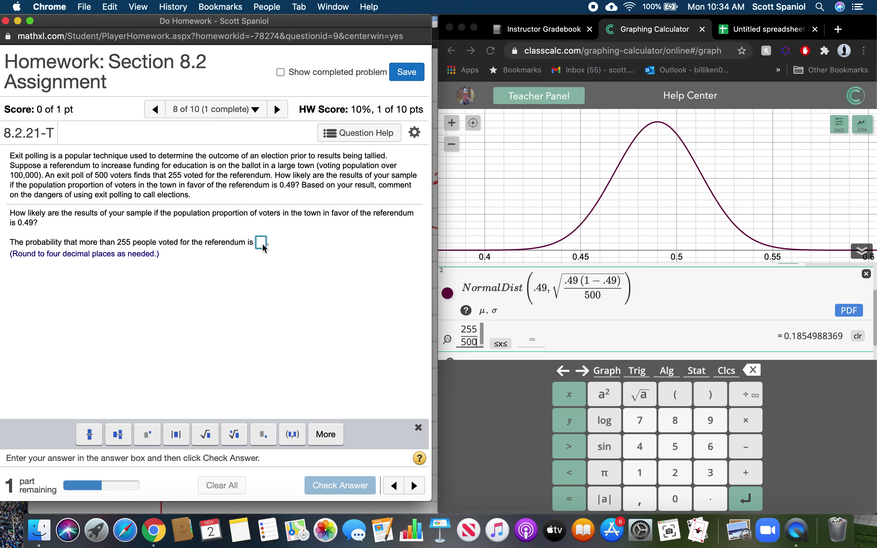
text(0.)
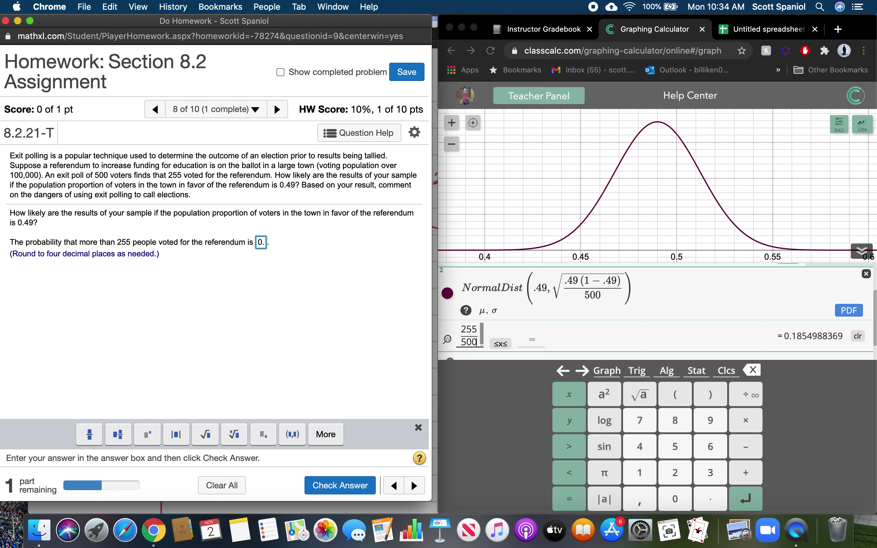
text(1855)
key(Return)
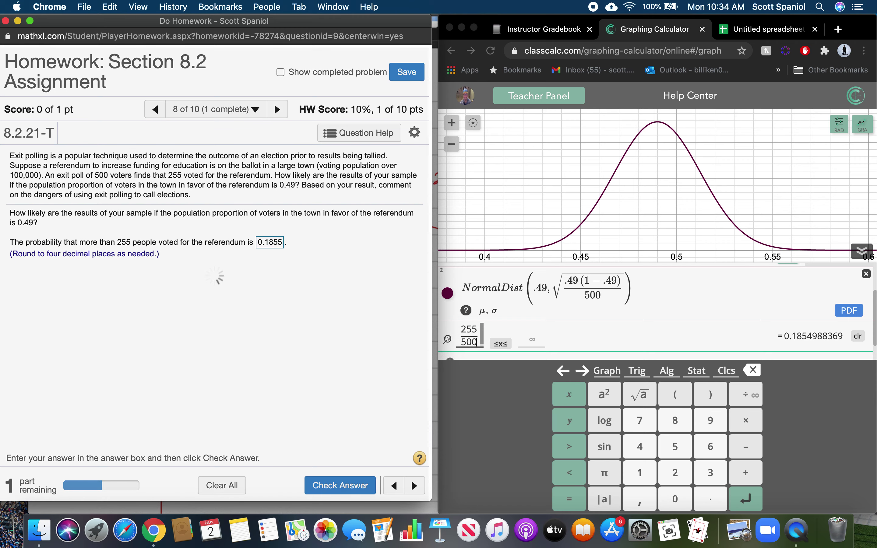
key(Return)
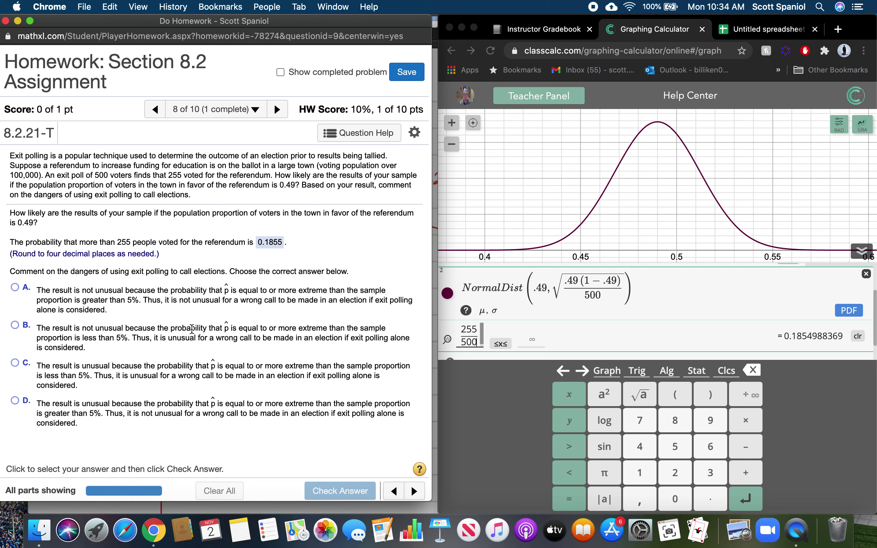
Submit choice A for the comment on the dangers of exit polling, and close the feedback without moving to another question
click(15, 287)
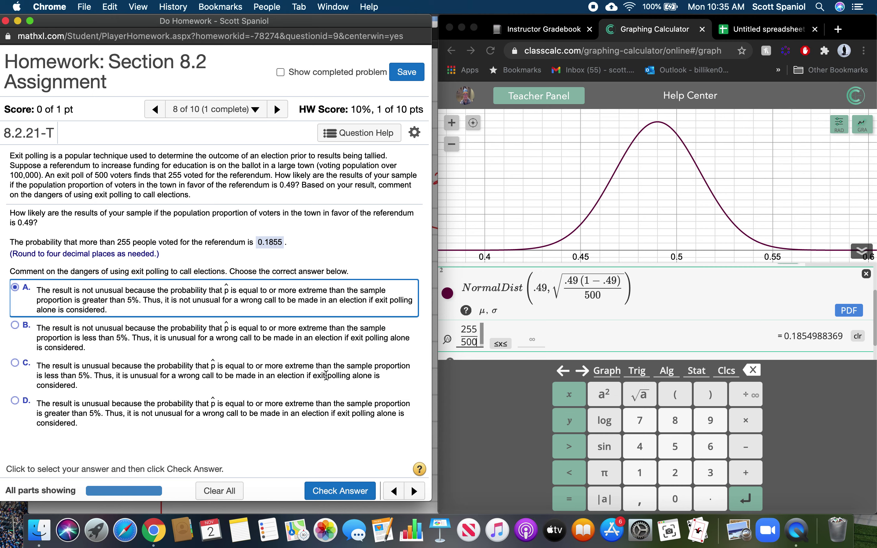
click(329, 496)
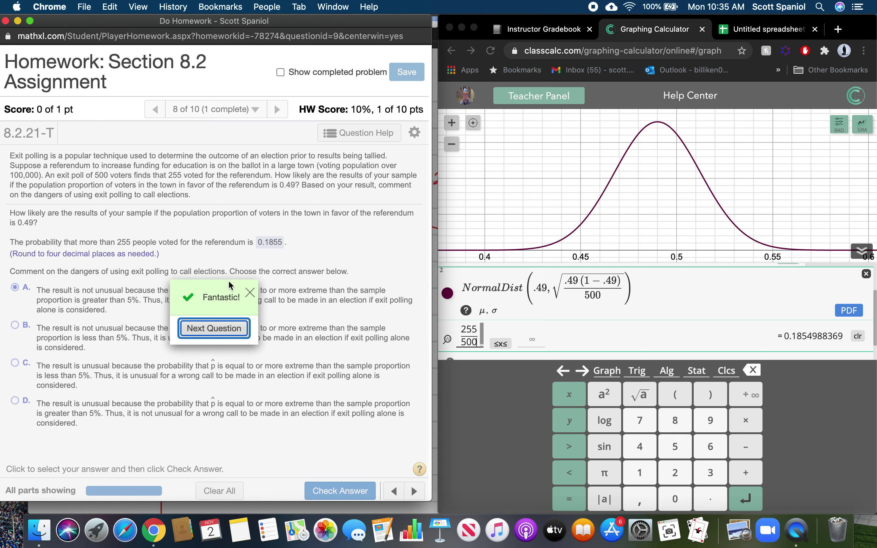
click(251, 293)
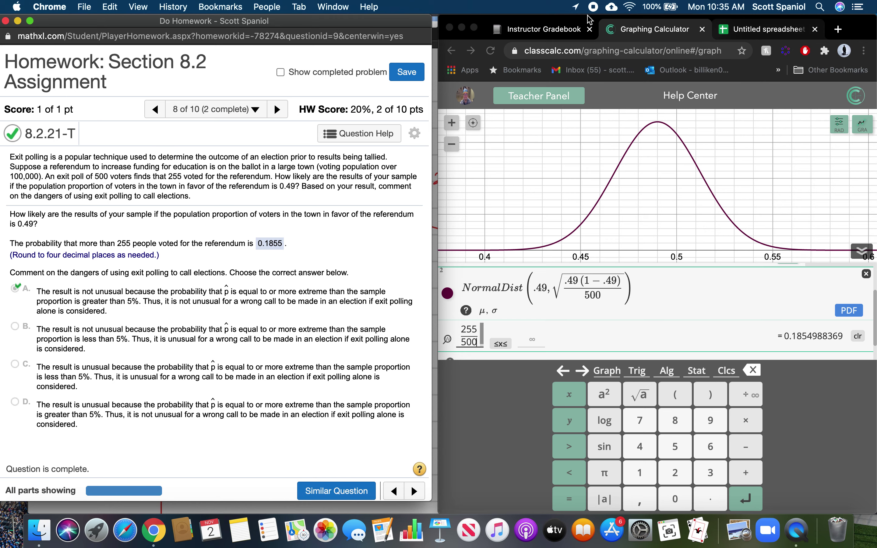
Bring up the Instructor Gradebook, and switch to QuickTime Player to set the movie recording's camera to FaceTime HD Camera
click(560, 32)
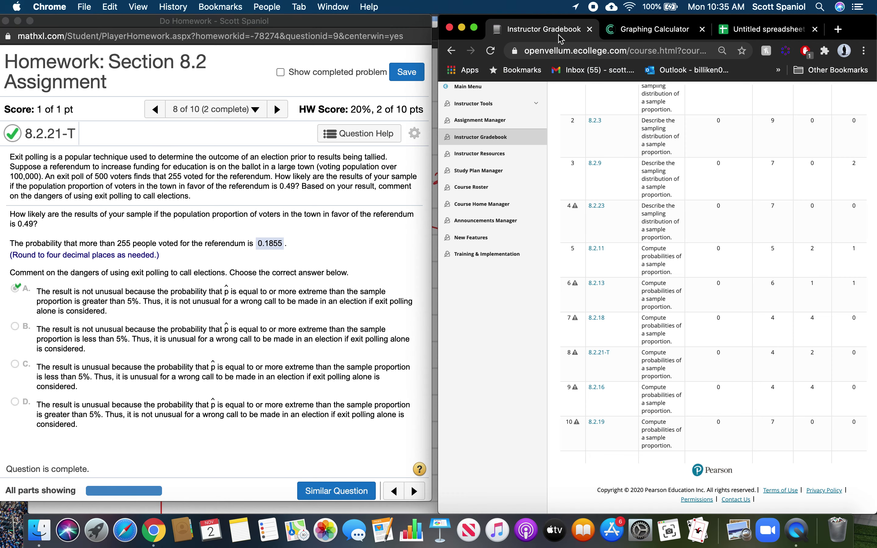
click(407, 510)
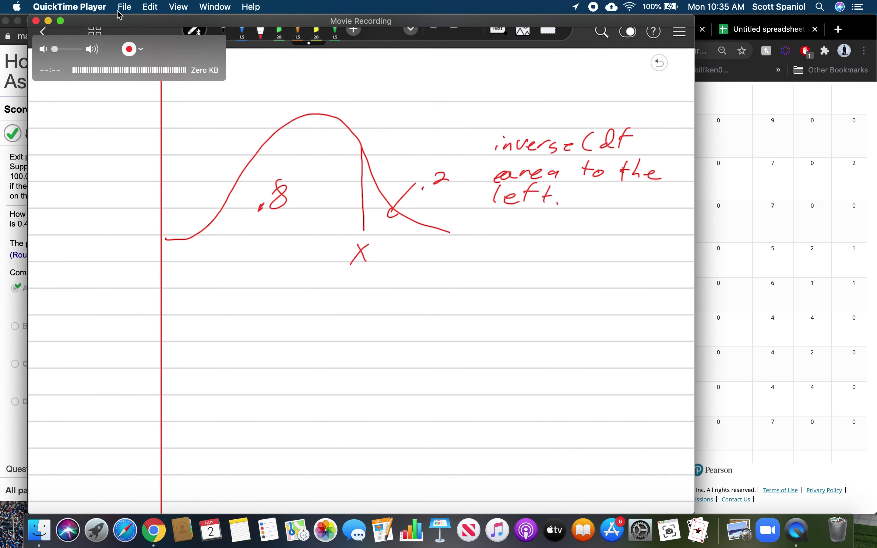
click(142, 50)
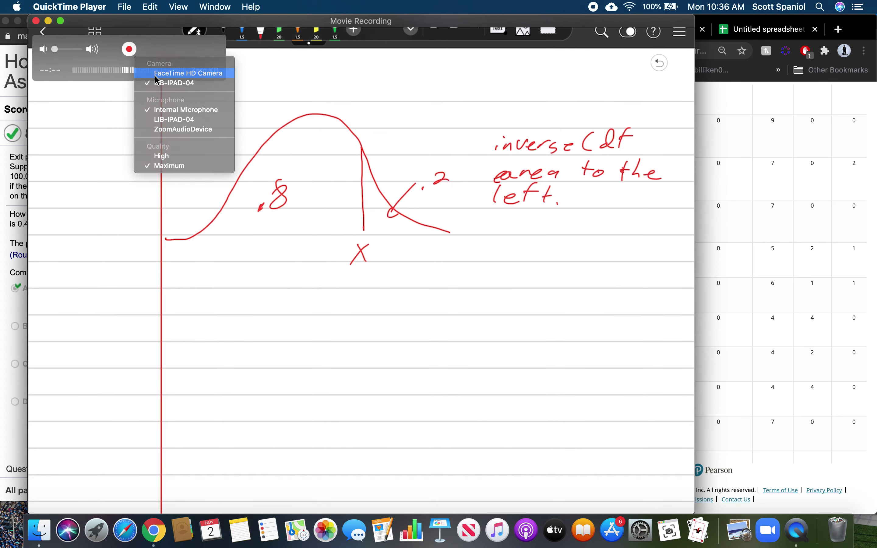
click(156, 71)
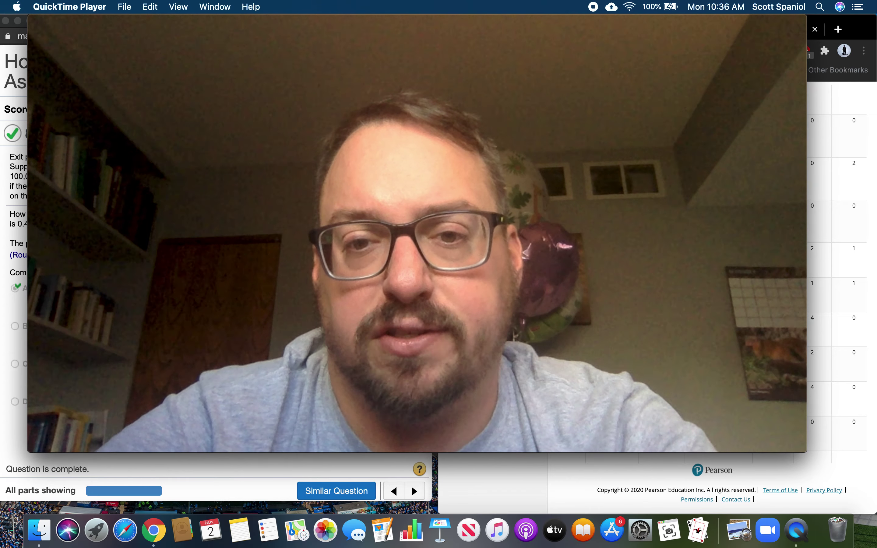
mouse_move(486, 133)
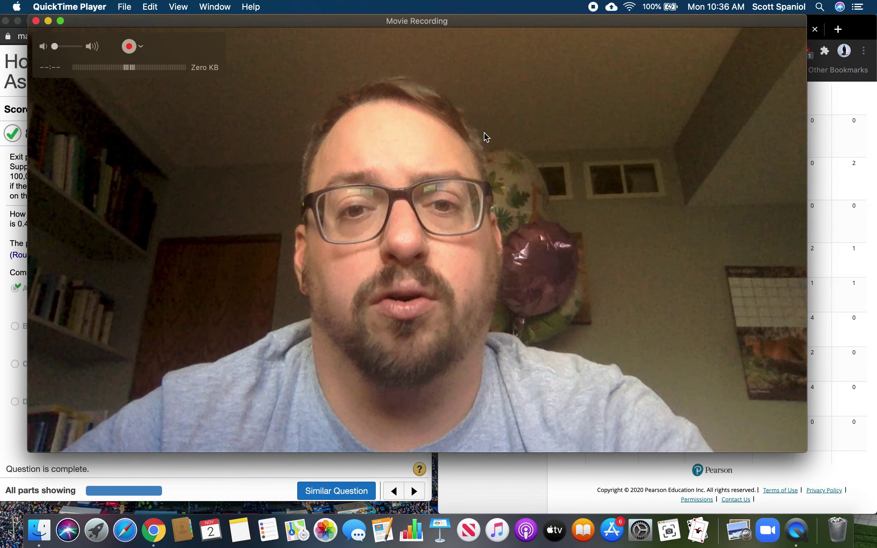